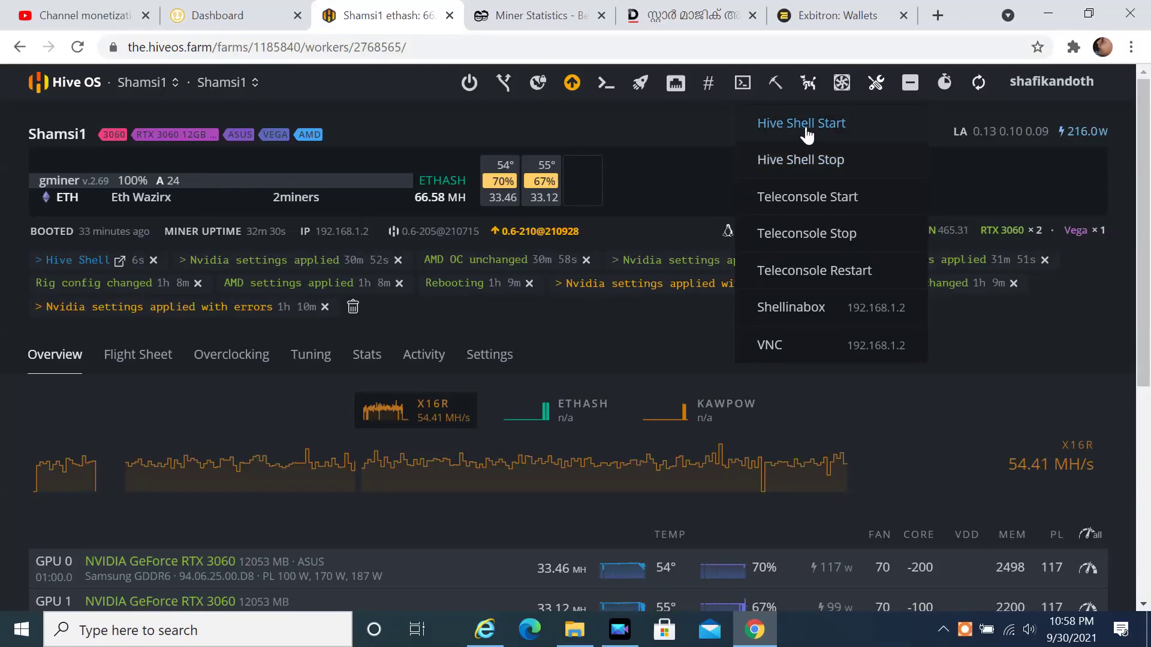
pyautogui.click(804, 127)
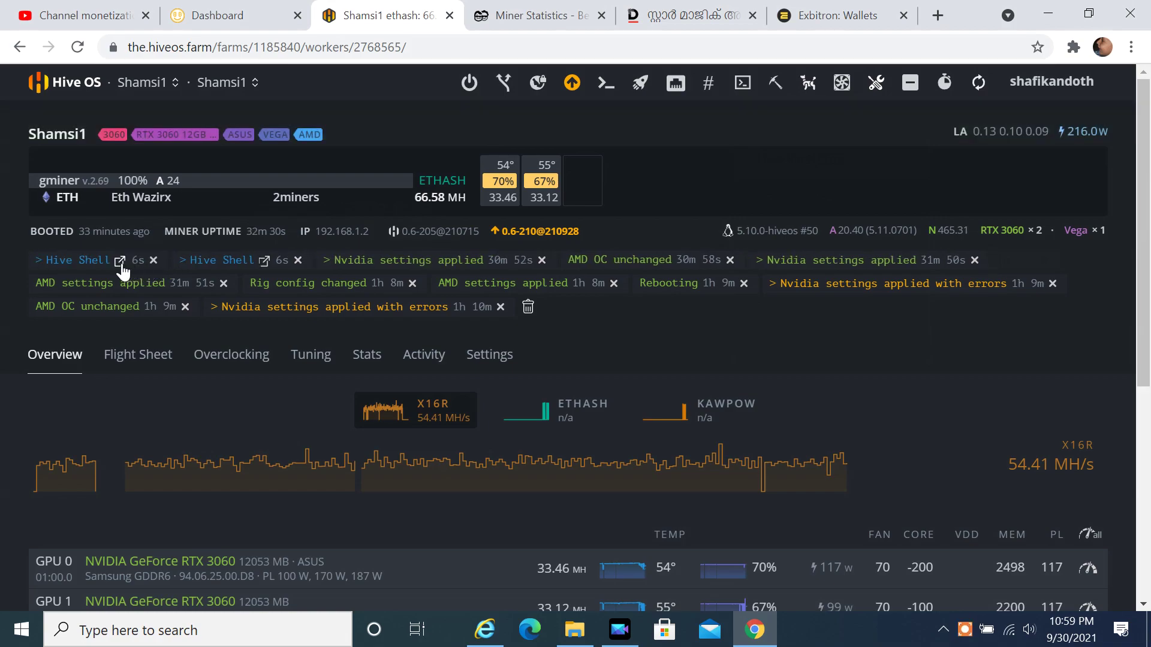
pyautogui.click(120, 262)
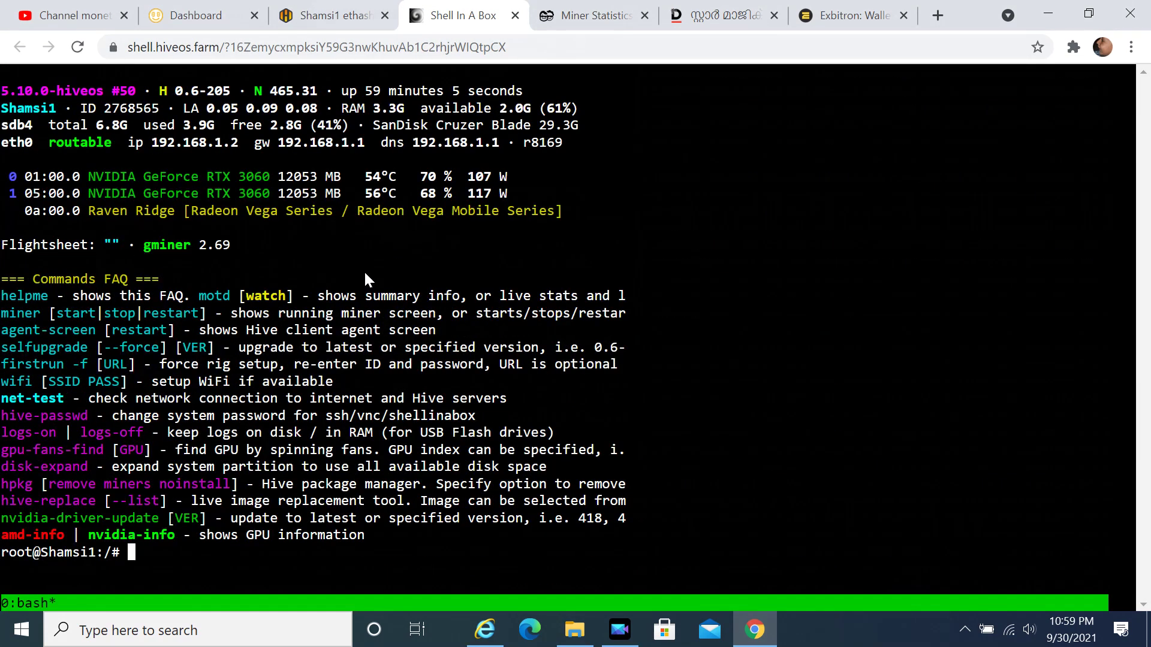
pyautogui.write('miner')
pyautogui.press('Return')
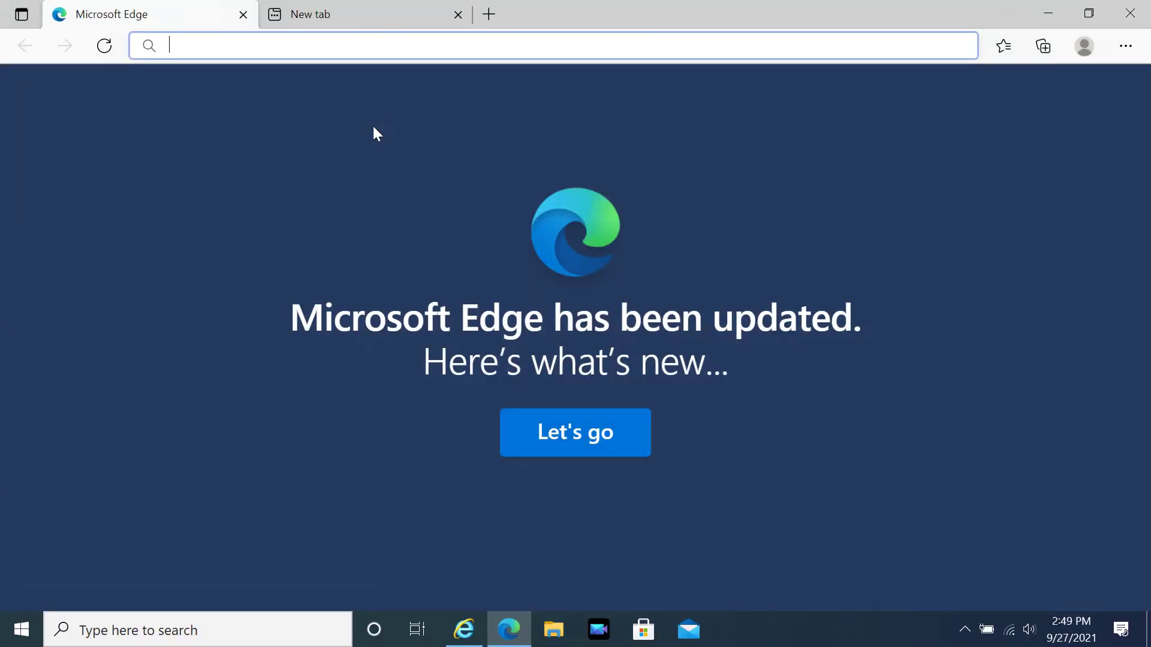
pyautogui.write('h')
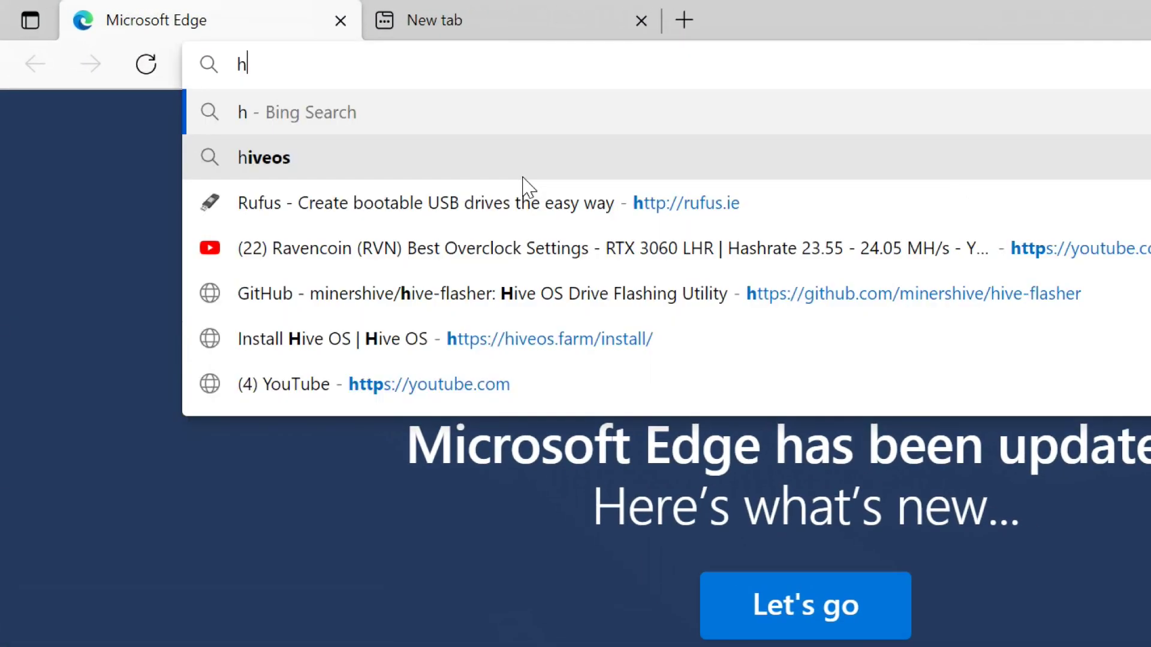
pyautogui.write('ttps://hiveo')
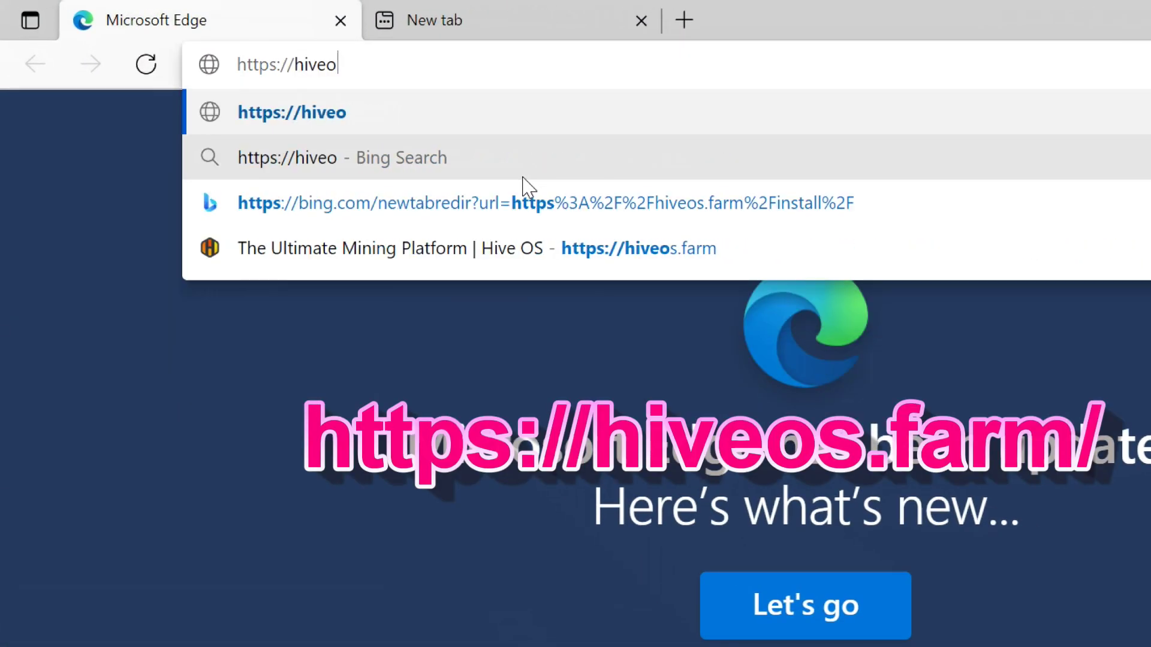
pyautogui.write('s.farm/')
# - Load hiveos.farm in Edge and go to its install page
pyautogui.press('Return')
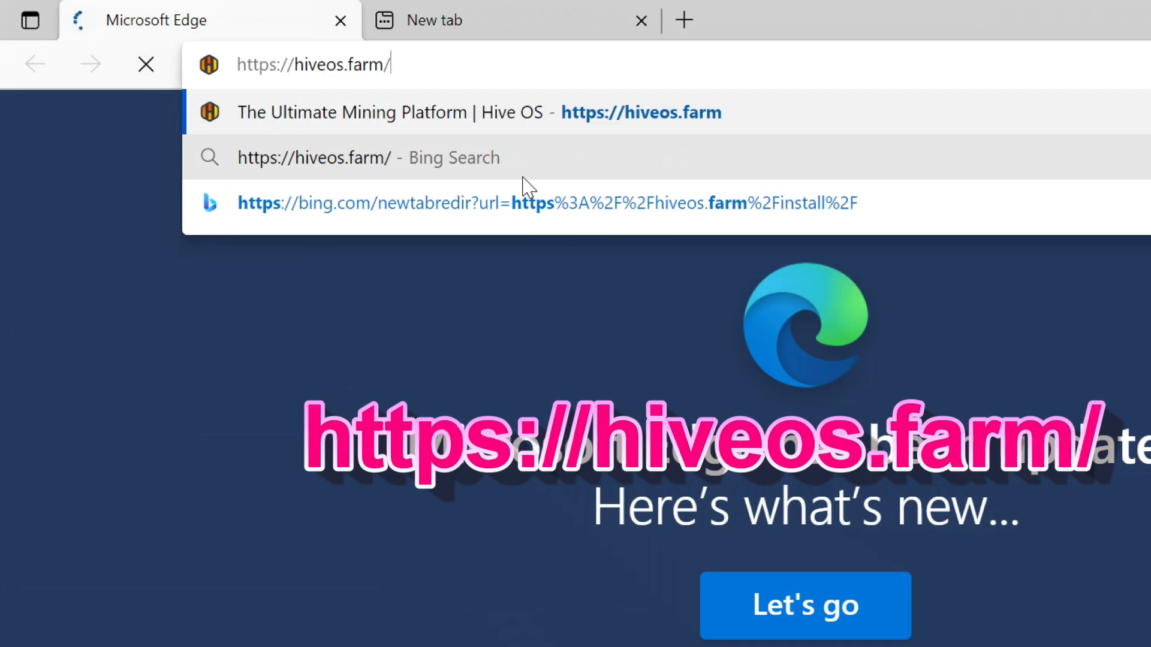
pyautogui.press('Return')
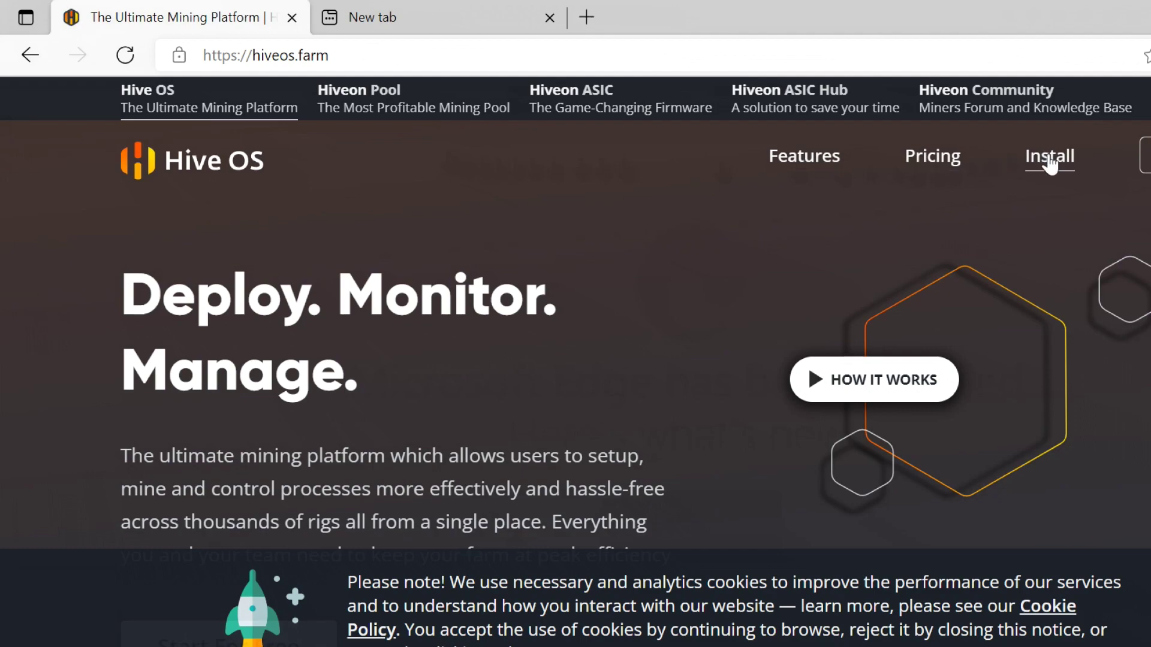
pyautogui.click(1050, 163)
# - Download the stable Hive OS GPU rig image ZIP from the install page
pyautogui.scroll(-3, 1053, 226)
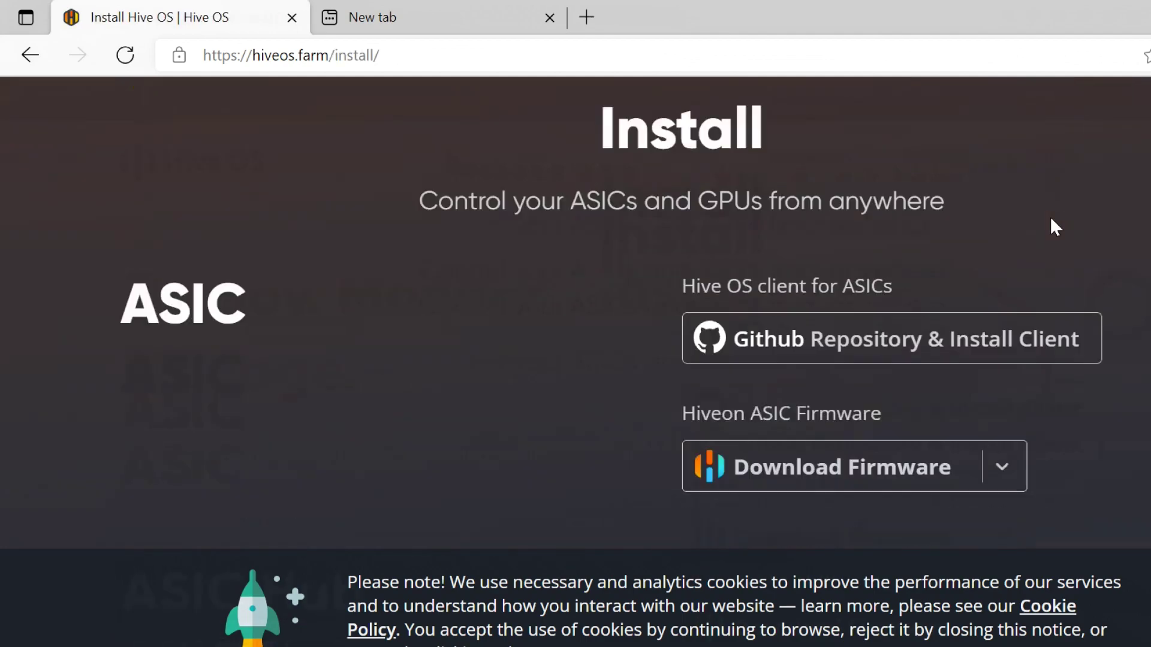
pyautogui.scroll(-2, 1056, 227)
pyautogui.scroll(-4, 1053, 226)
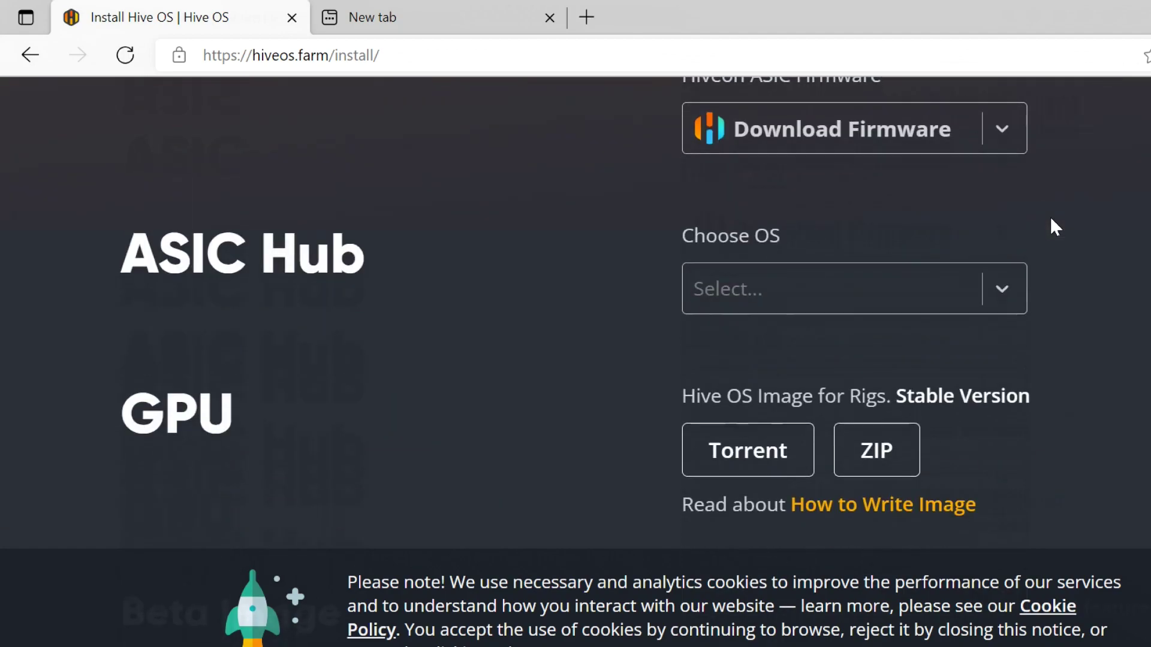
pyautogui.moveTo(133, 322); pyautogui.dragTo(300, 325)
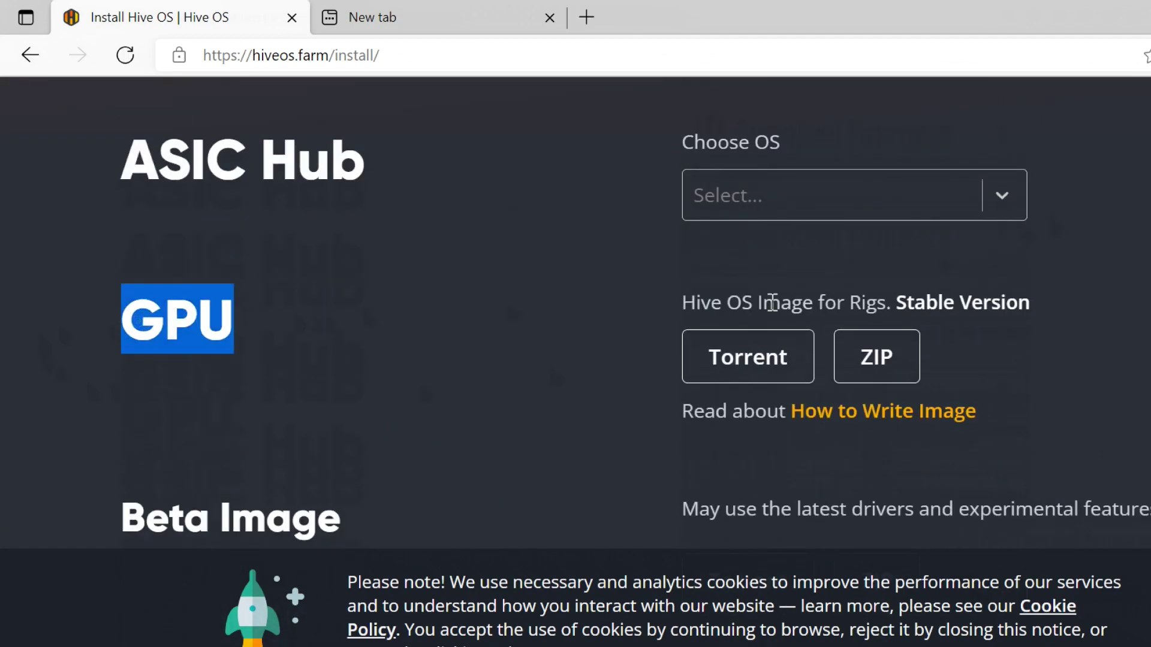
pyautogui.click(870, 362)
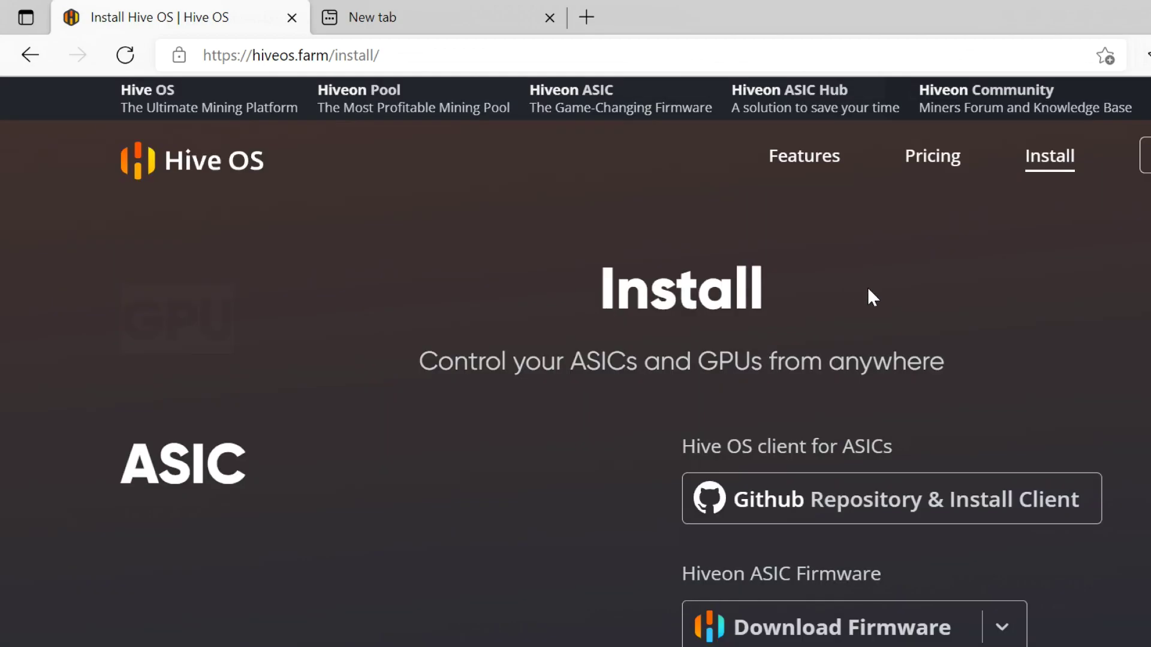
# - Scroll to the Write section and open the recommended balenaEtcher website
pyautogui.scroll(-10, 872, 291)
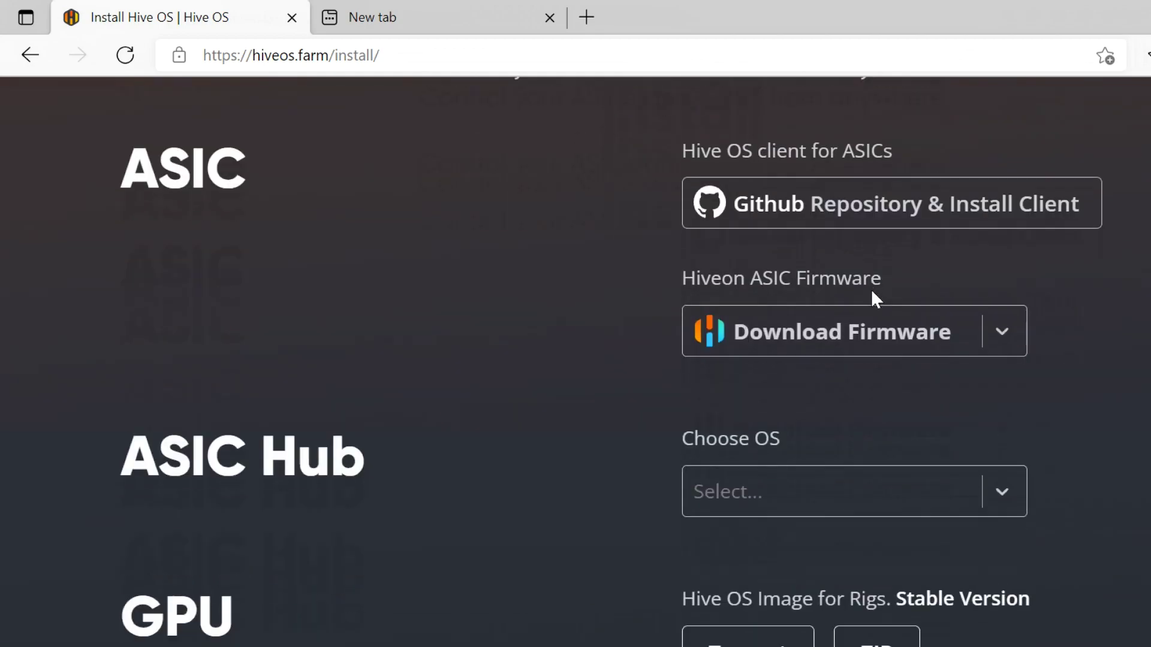
pyautogui.scroll(-15, 872, 289)
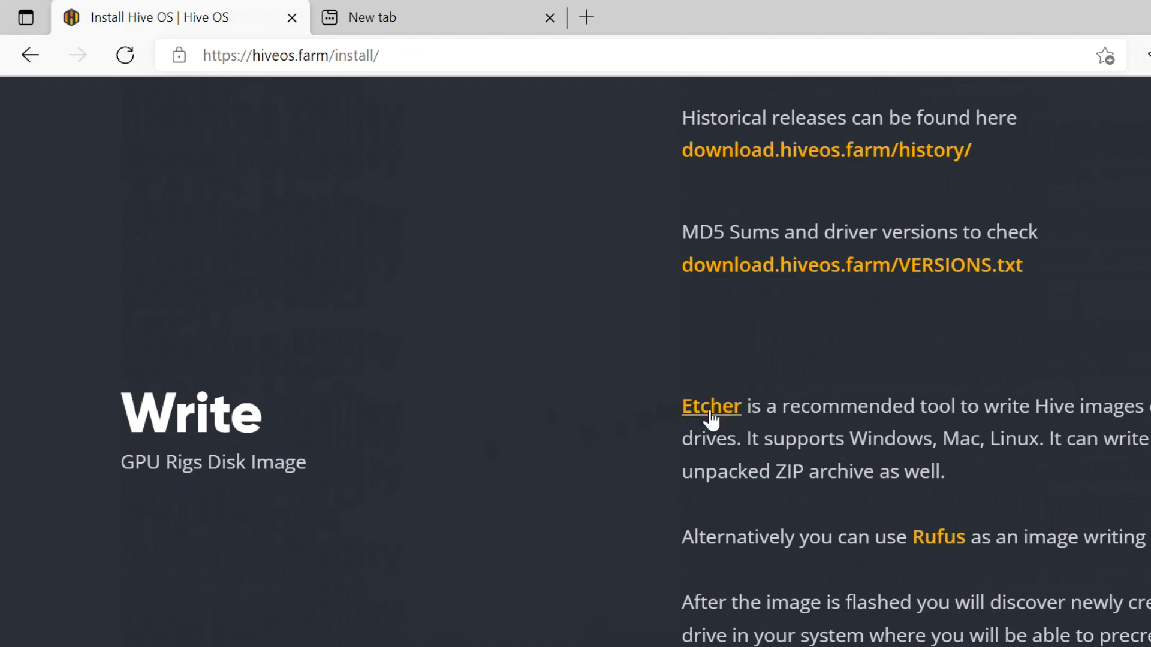
pyautogui.click(711, 420)
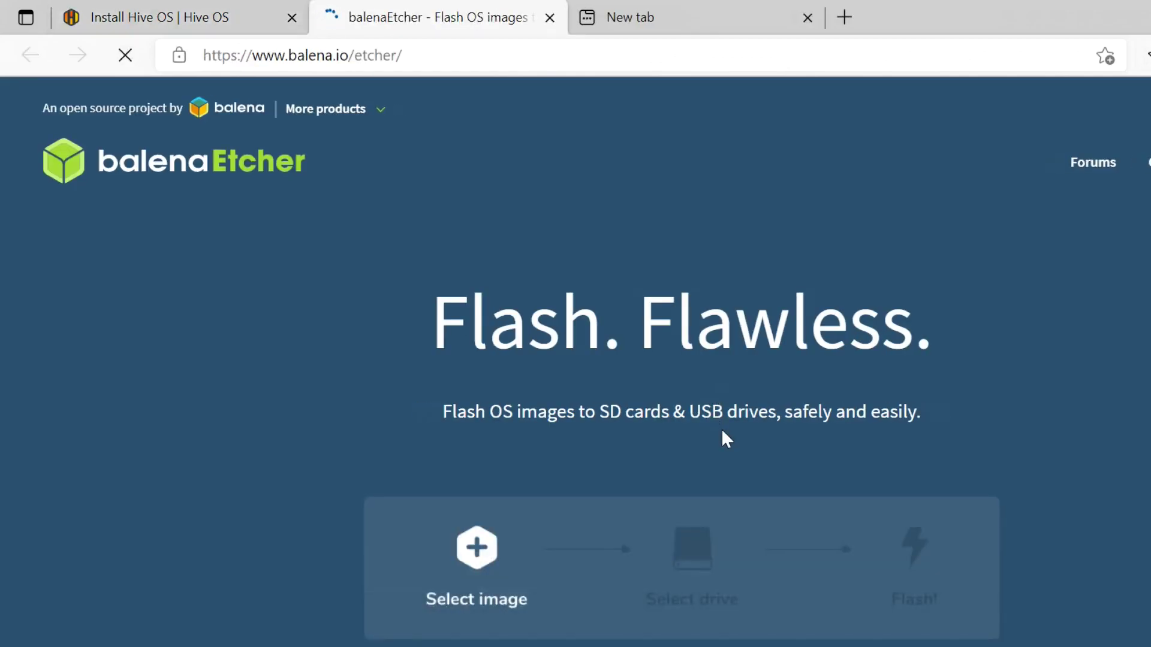
# - Download the balenaEtcher installer for Windows (x86|x64)
pyautogui.scroll(-5, 722, 429)
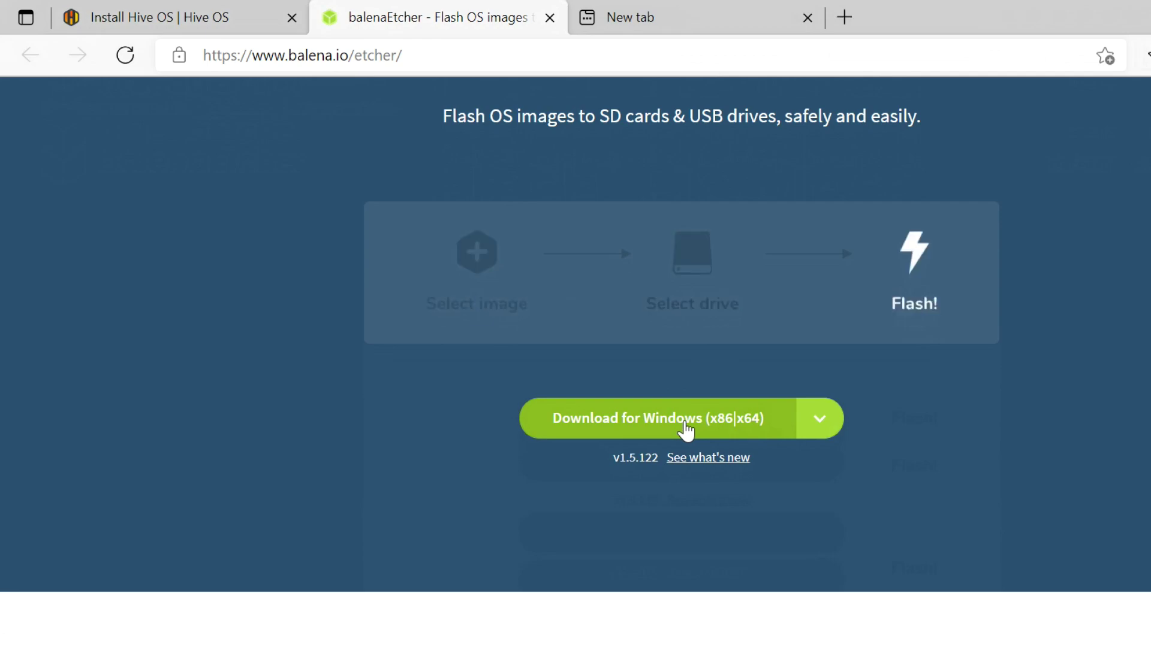
pyautogui.click(685, 430)
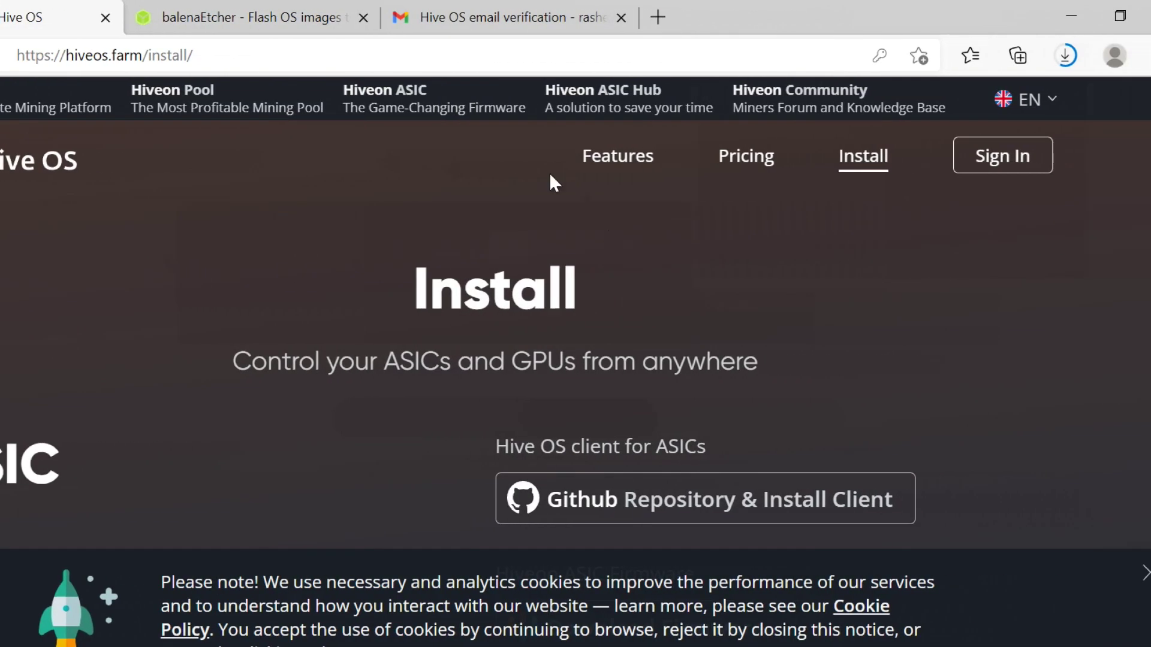
# - Register a new Hive OS account with a login name and password
pyautogui.click(992, 160)
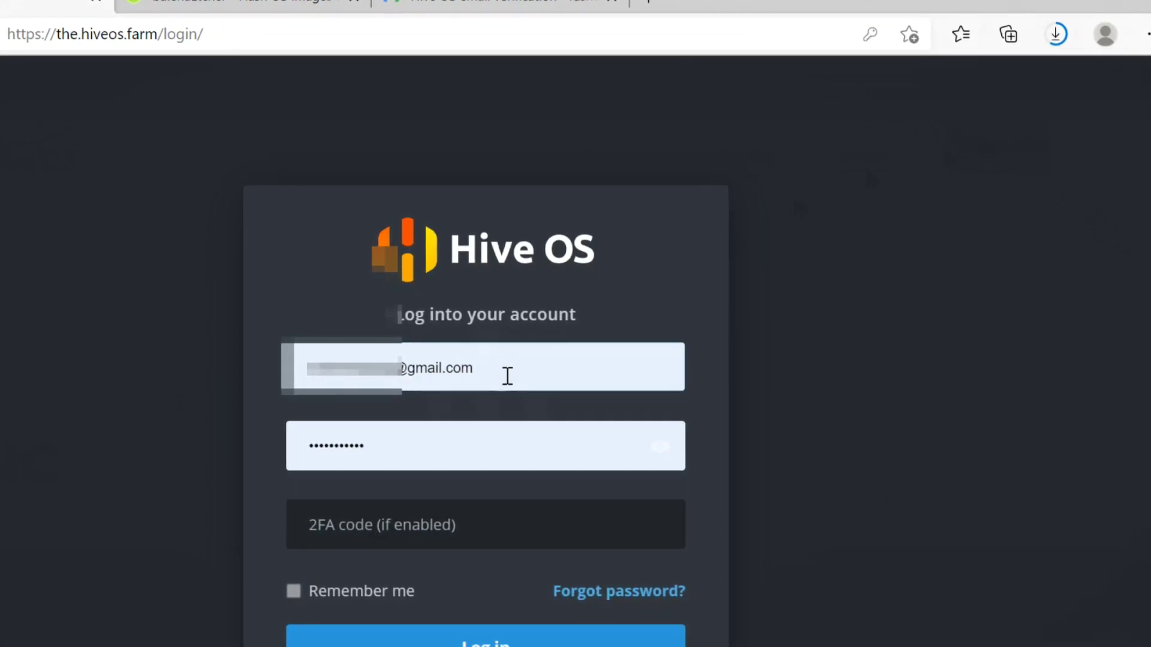
pyautogui.scroll(-2, 552, 644)
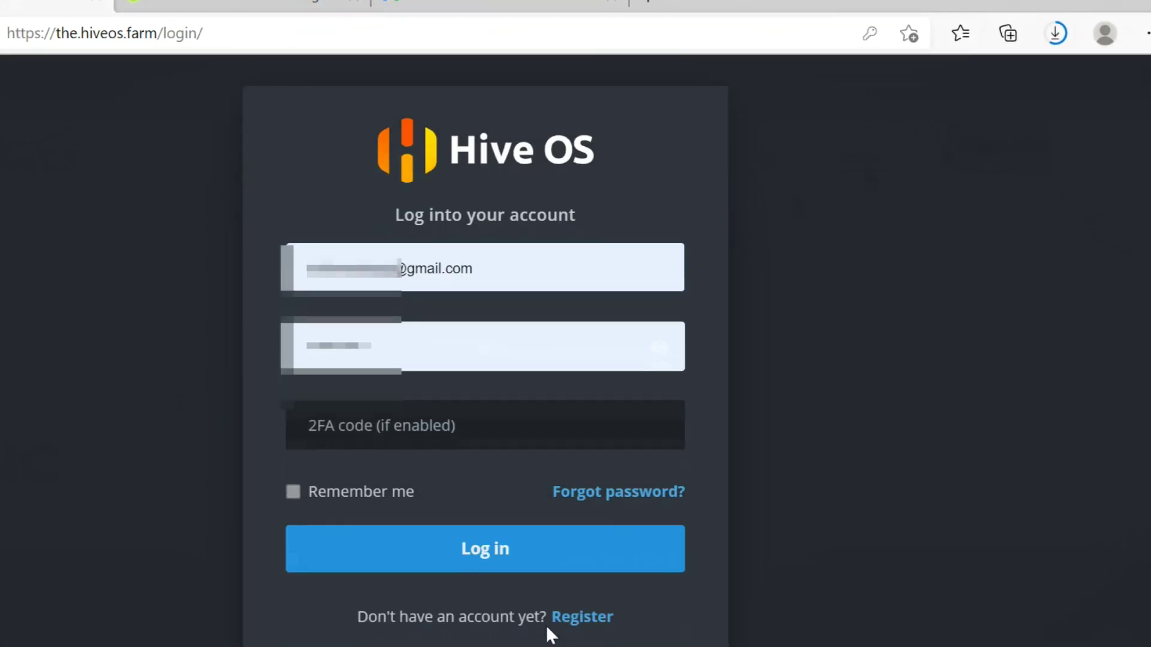
pyautogui.click(583, 624)
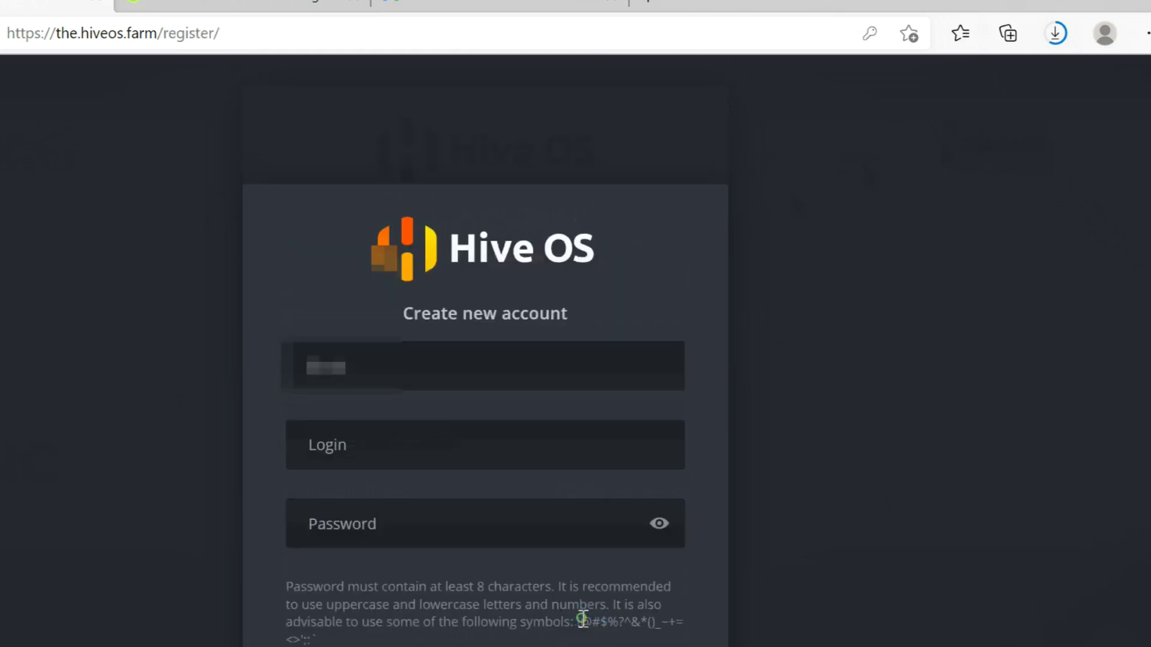
pyautogui.click(378, 445)
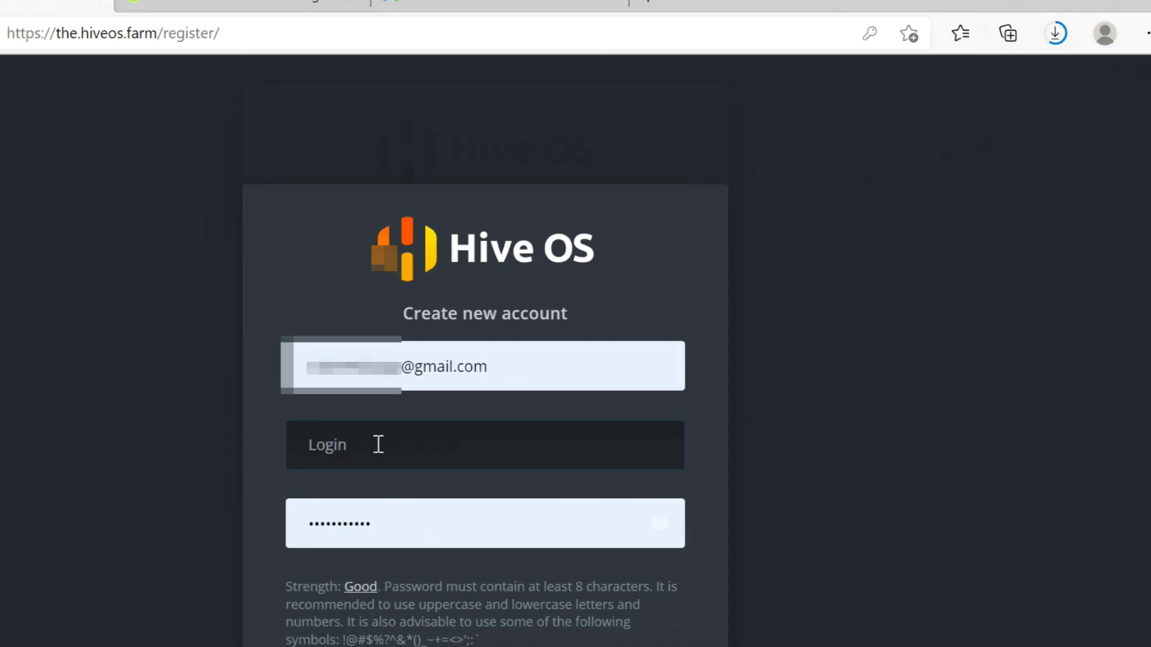
pyautogui.write('Winplus')
pyautogui.click(317, 524)
pyautogui.scroll(-3, 721, 518)
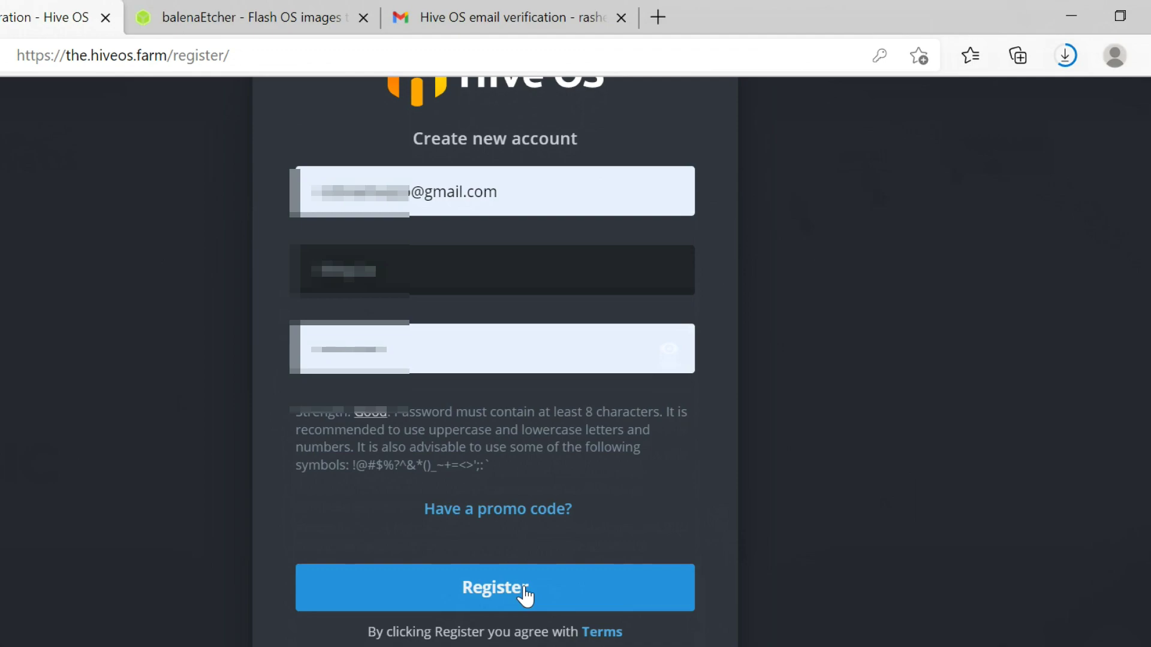
pyautogui.click(526, 596)
# - Copy the verification code from the Gmail message and log in to the new account
pyautogui.click(510, 17)
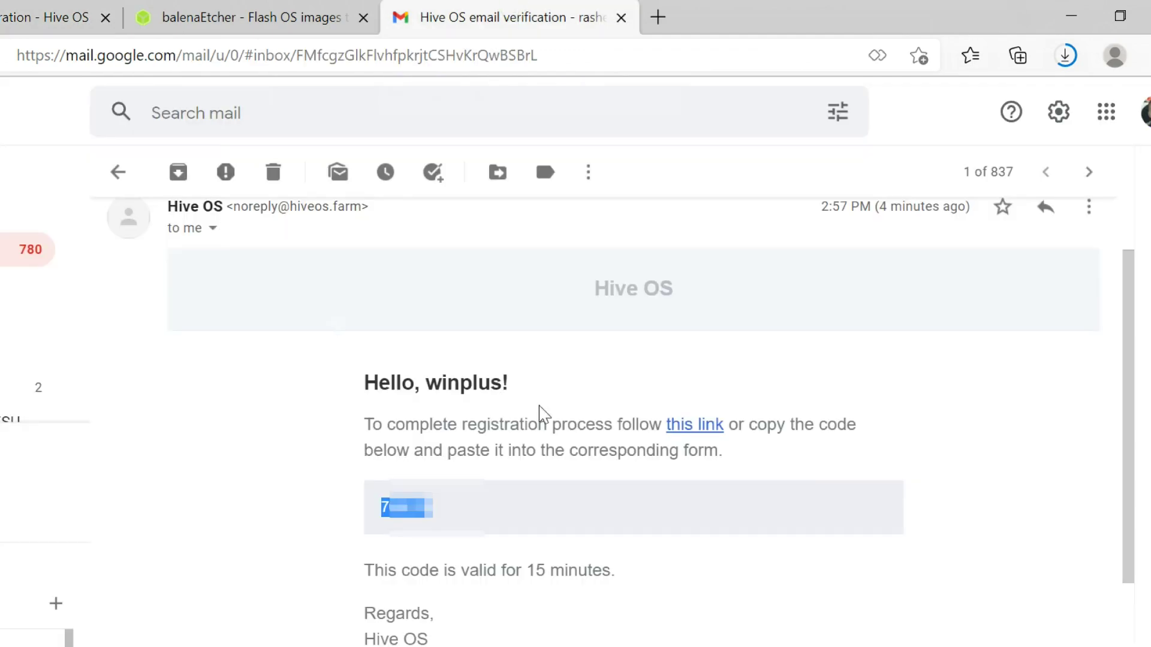
pyautogui.click(384, 529)
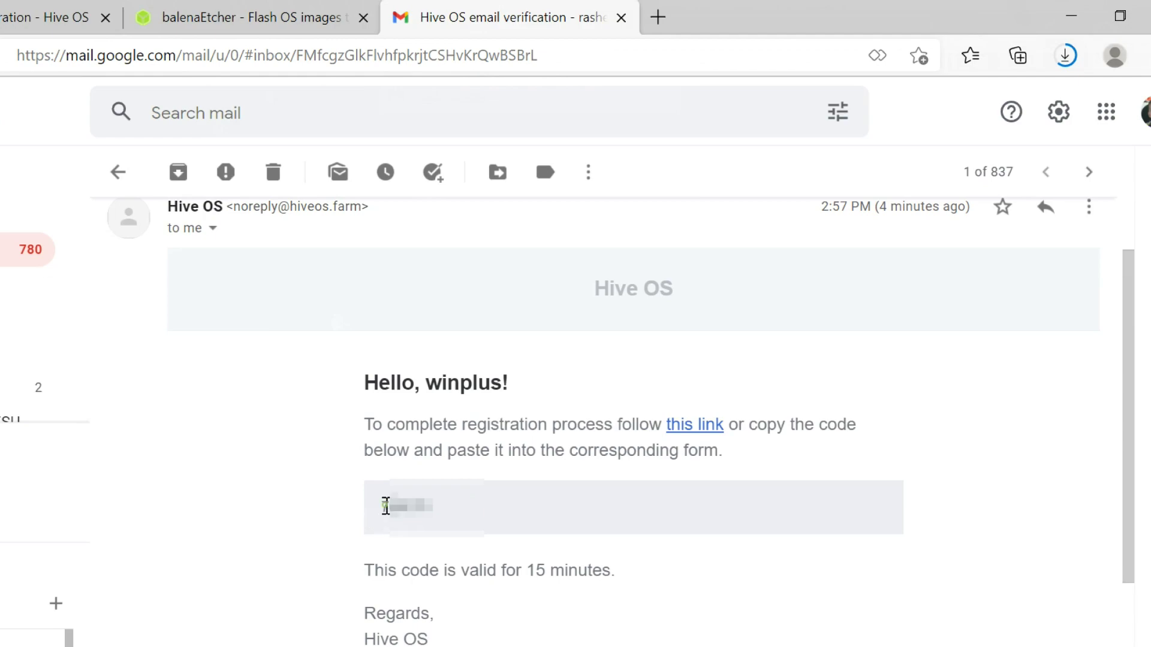
pyautogui.doubleClick(386, 506)
pyautogui.click(360, 513)
pyautogui.click(54, 17)
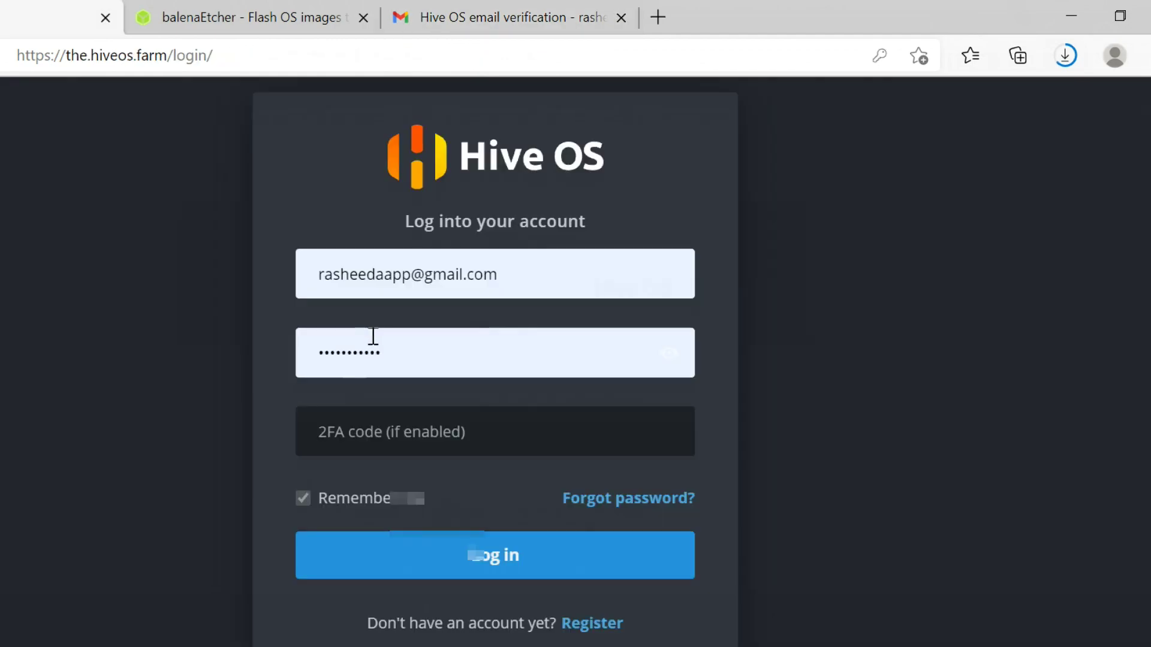
pyautogui.click(517, 568)
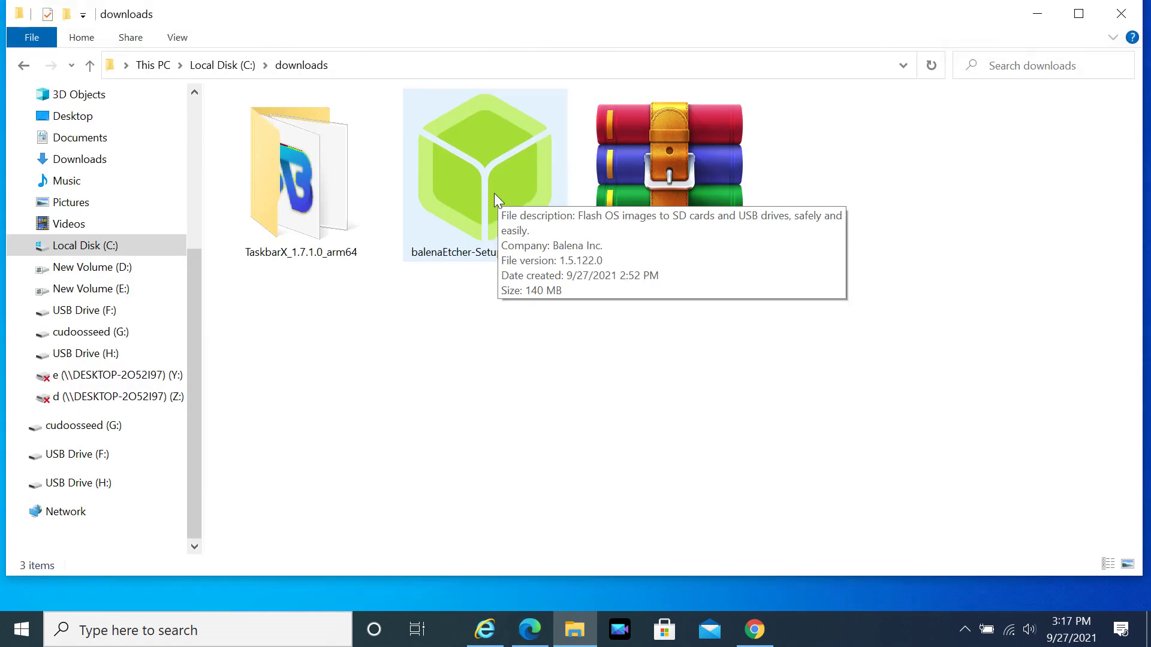
# - Select the downloaded balenaEtcher installer in the downloads folder
pyautogui.click(495, 199)
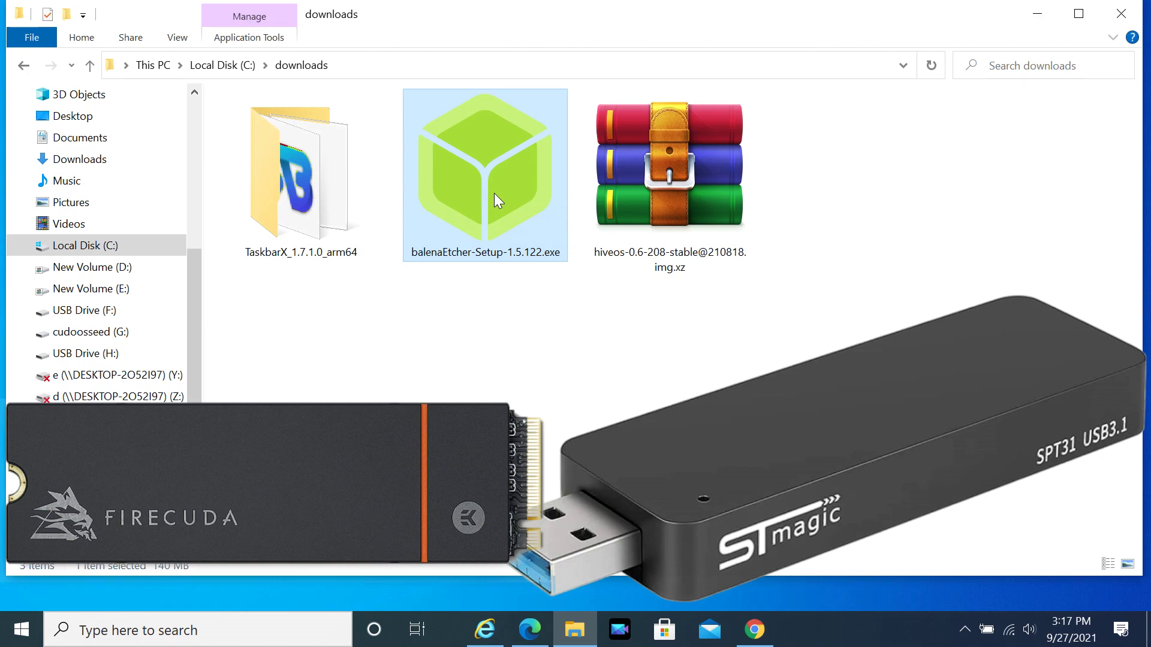
# - Run balenaEtcher-Setup-1.5.122.exe and accept the license to install it
pyautogui.doubleClick(494, 194)
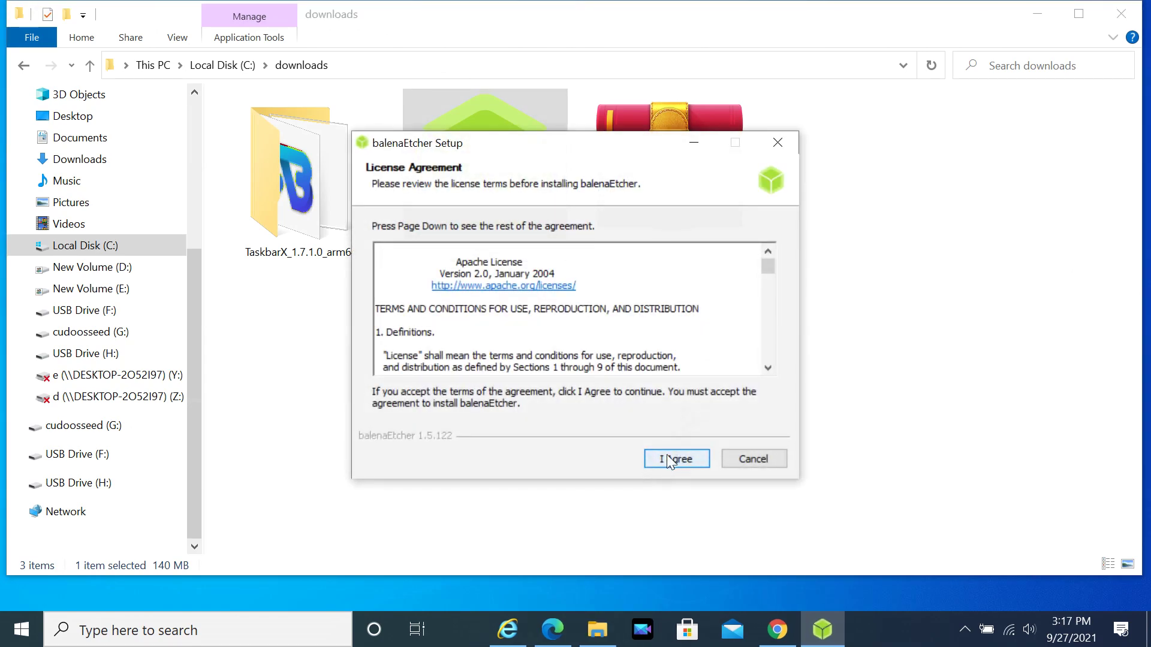
pyautogui.click(674, 455)
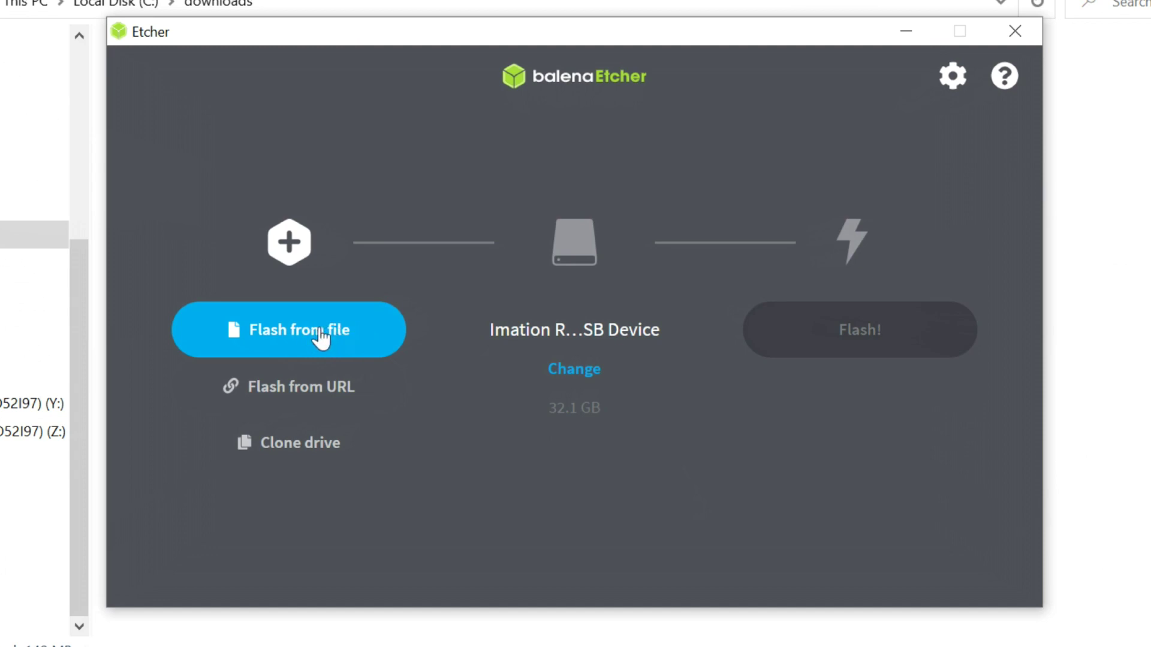
pyautogui.click(319, 334)
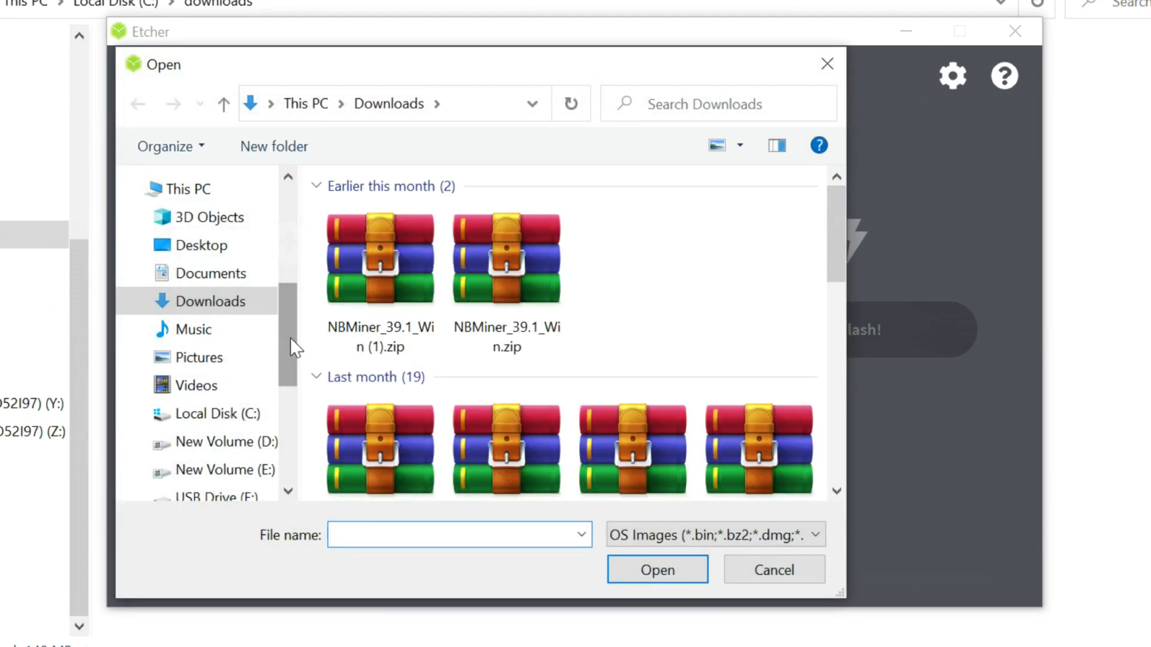
pyautogui.click(245, 414)
pyautogui.doubleClick(348, 319)
pyautogui.click(398, 249)
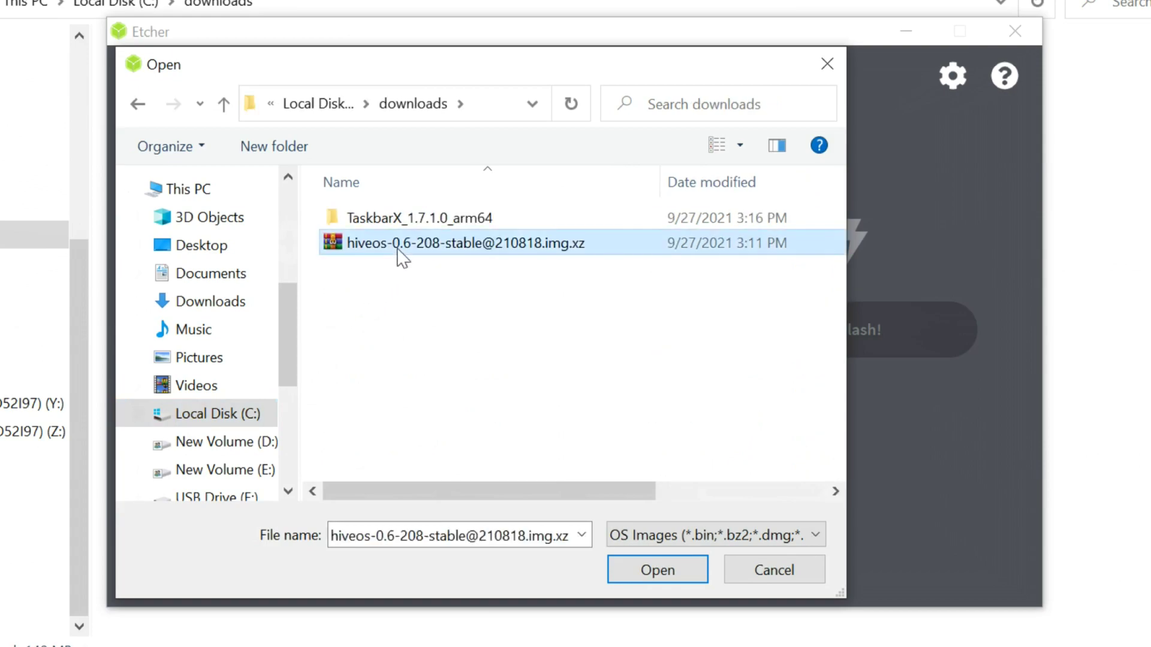
pyautogui.click(629, 570)
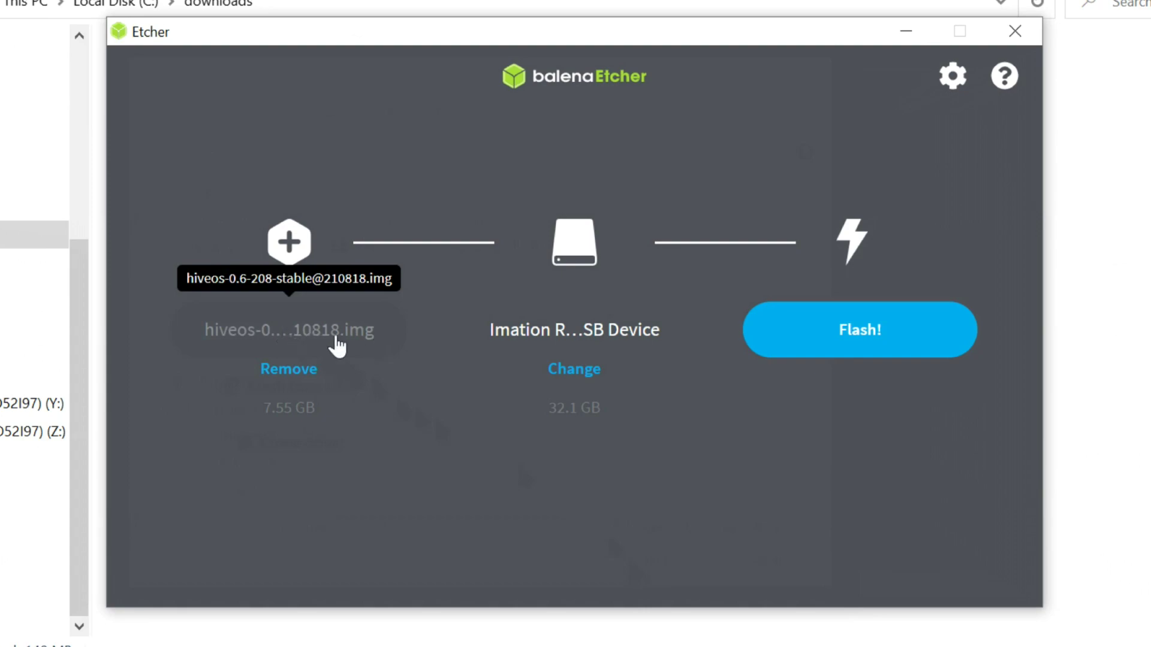
# - Flash the Hive OS image to the 32.1 GB USB drive, skip validation, and close Etcher
pyautogui.click(859, 330)
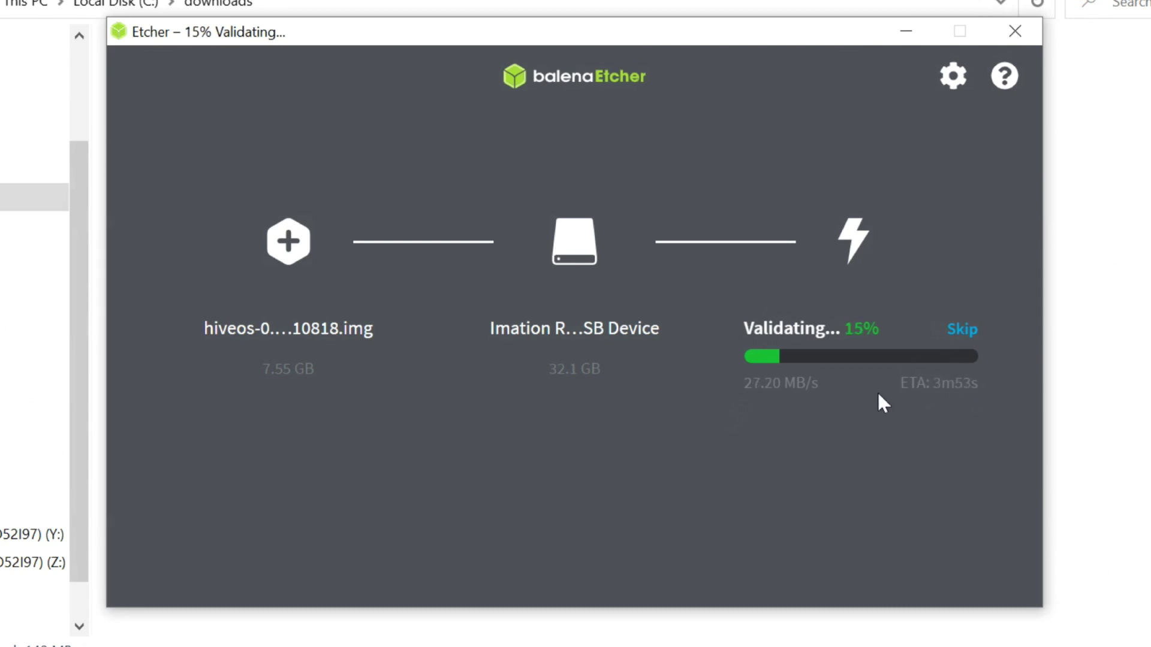
pyautogui.click(961, 329)
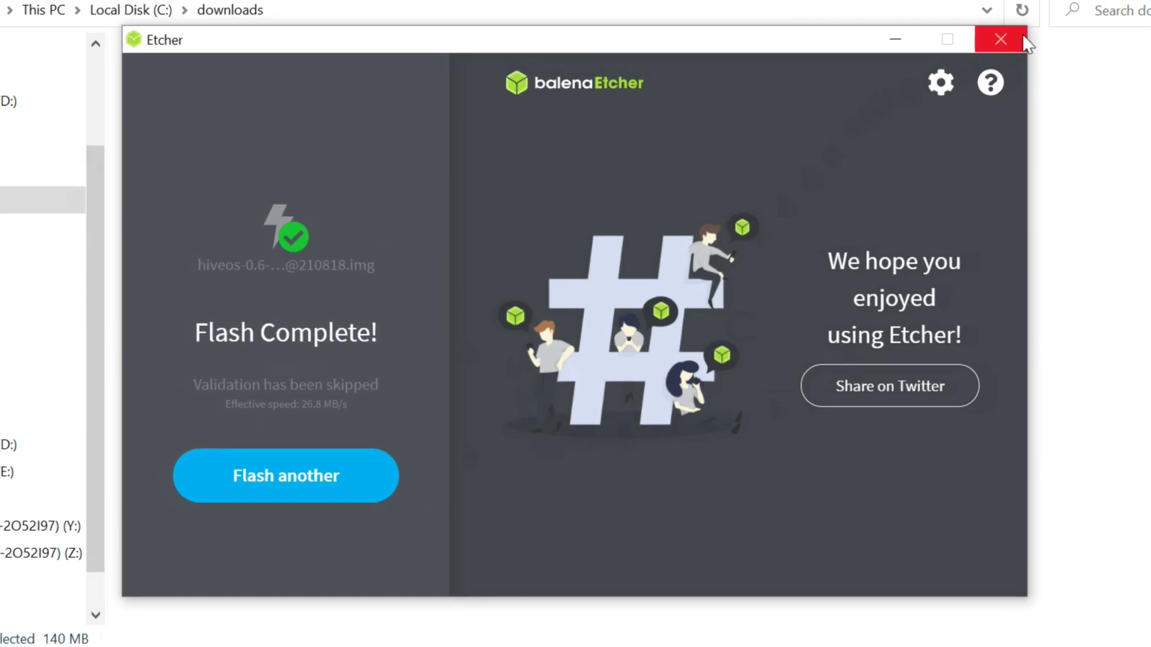
pyautogui.click(995, 47)
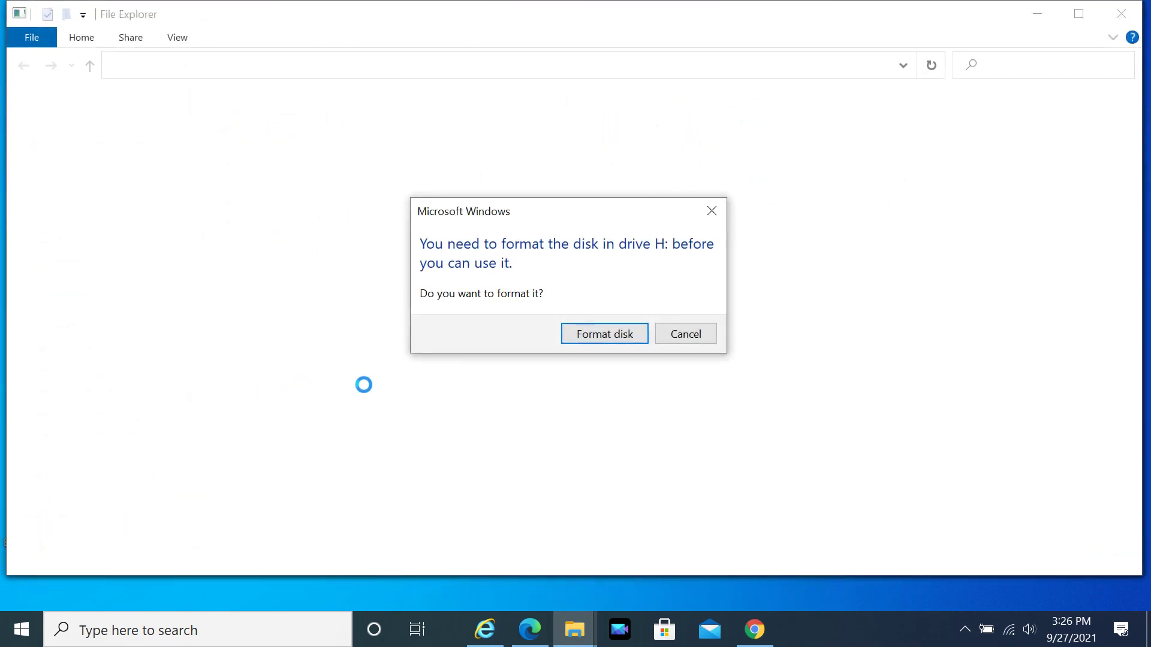
# - Decline formatting G: and H:, open HIVE (F:), then return to the Hive OS farms page
pyautogui.click(685, 334)
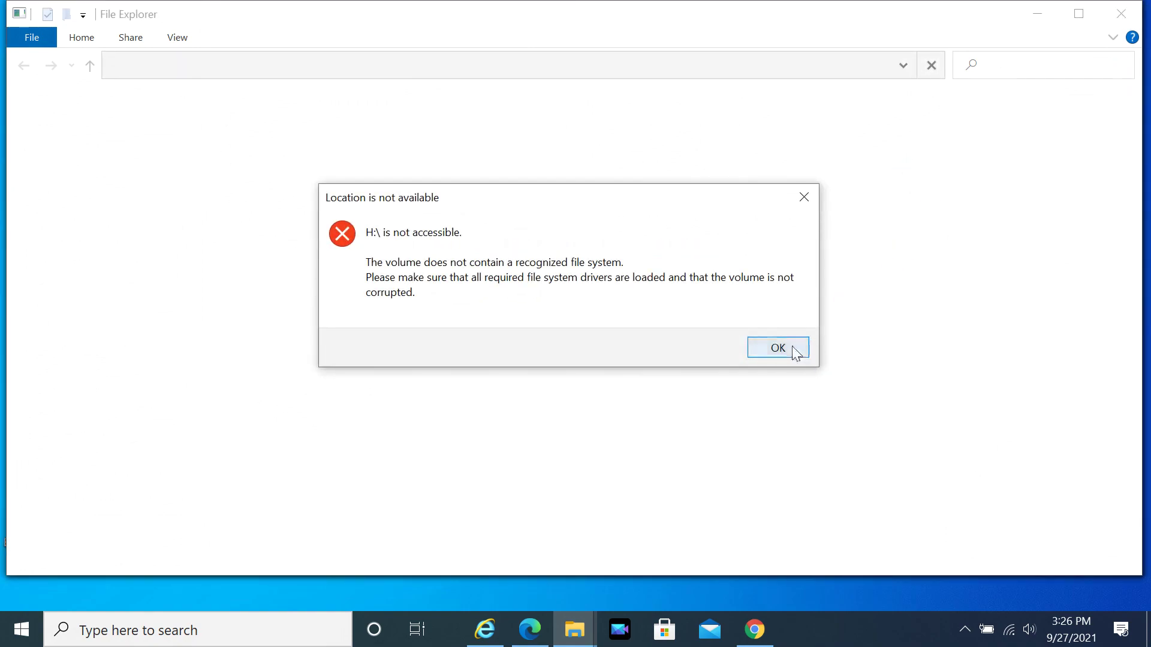
pyautogui.click(794, 348)
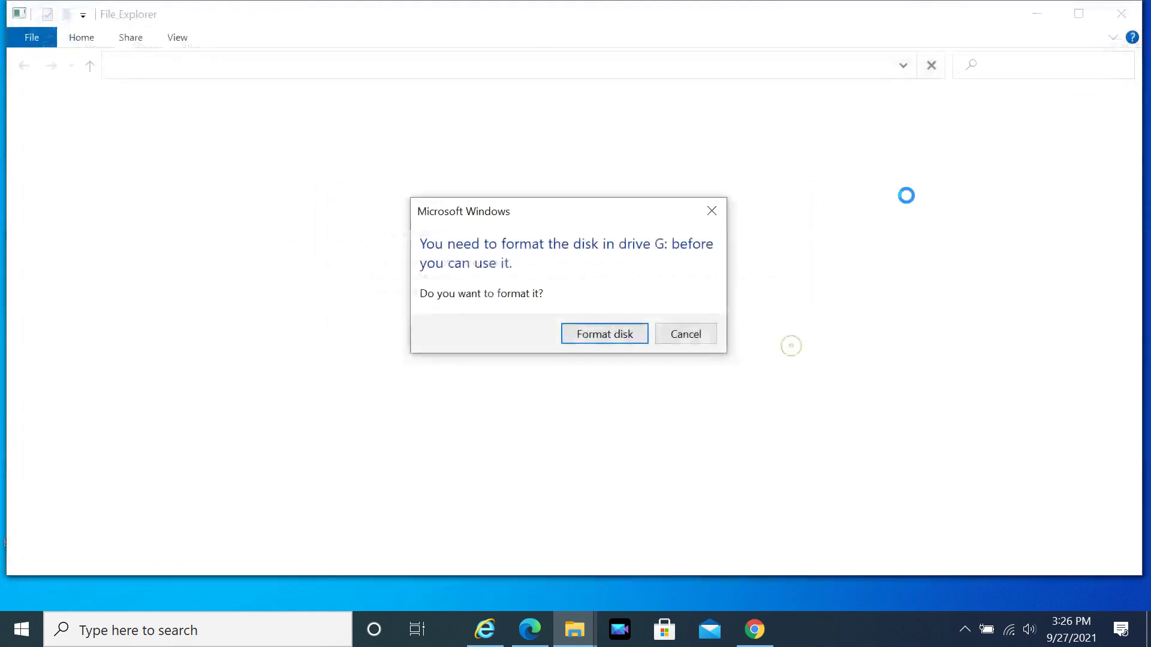
pyautogui.click(685, 334)
pyautogui.click(769, 346)
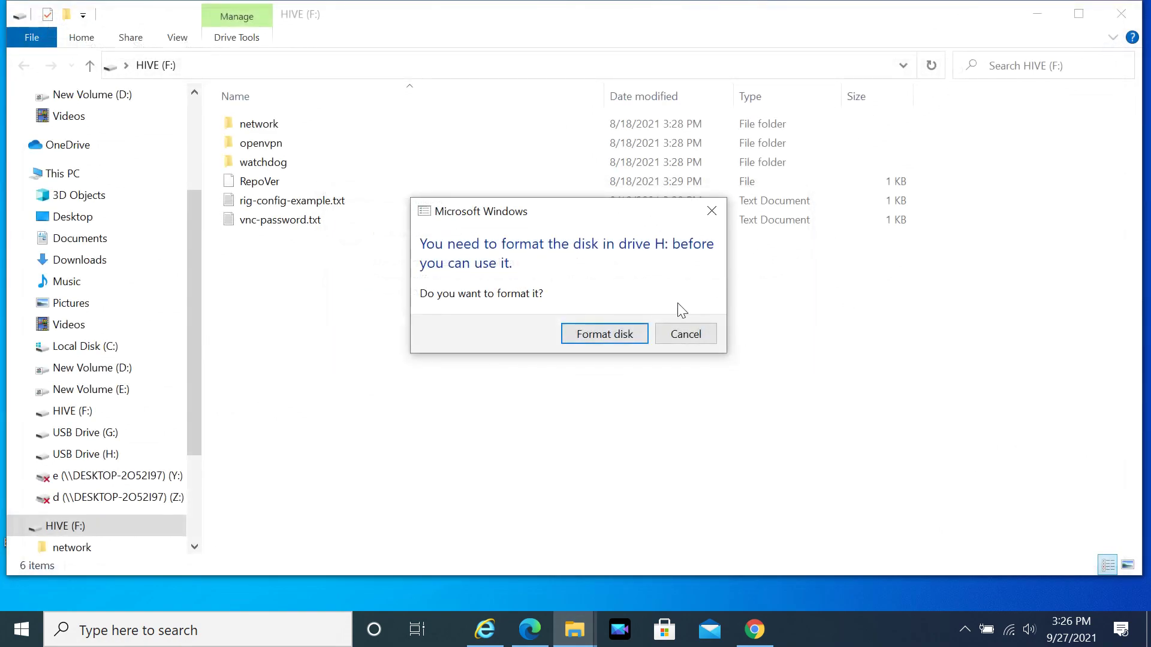
pyautogui.click(684, 334)
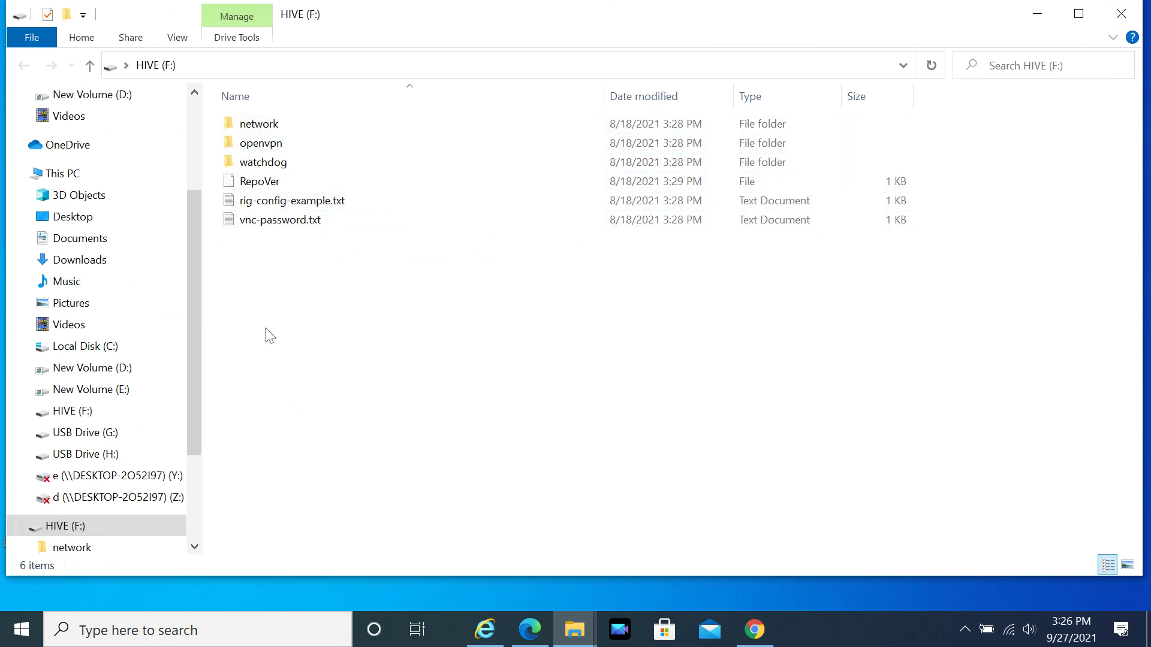
pyautogui.click(70, 412)
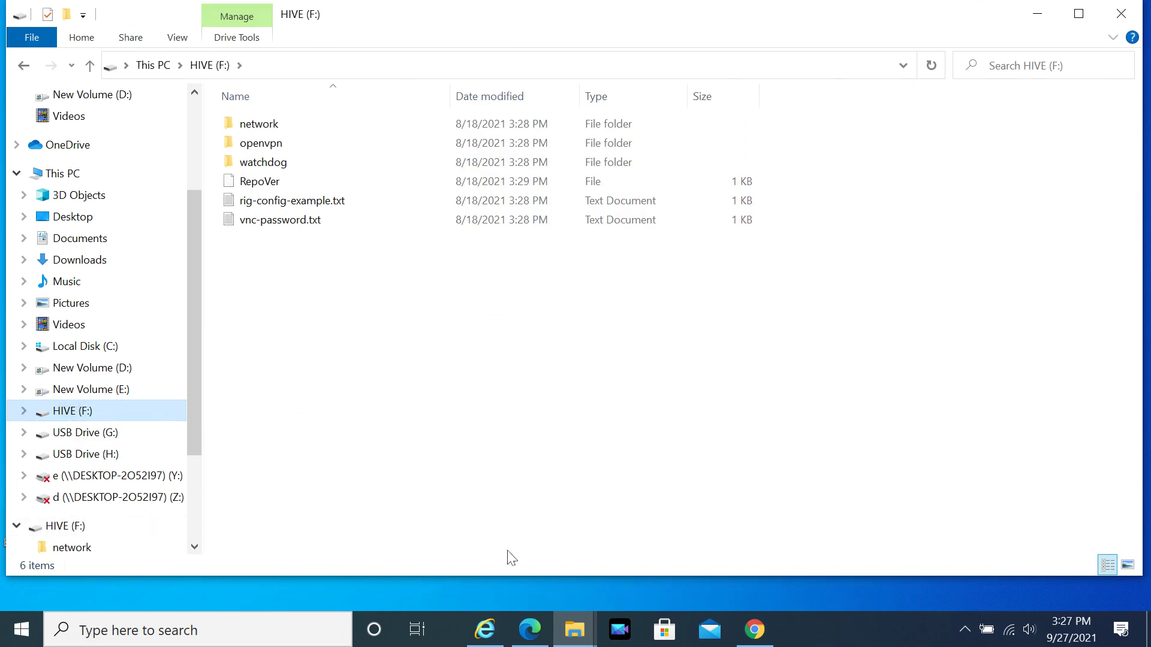
pyautogui.click(530, 630)
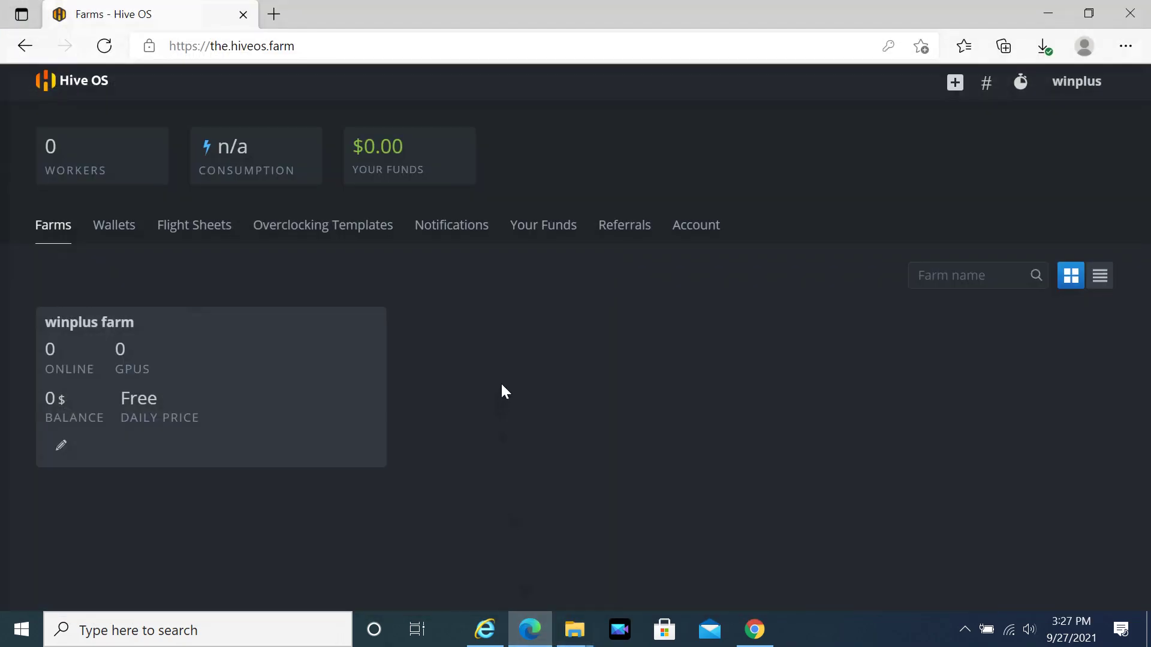
# - Open the winplus farm and bring up the Add Worker form from the + menu
pyautogui.click(153, 365)
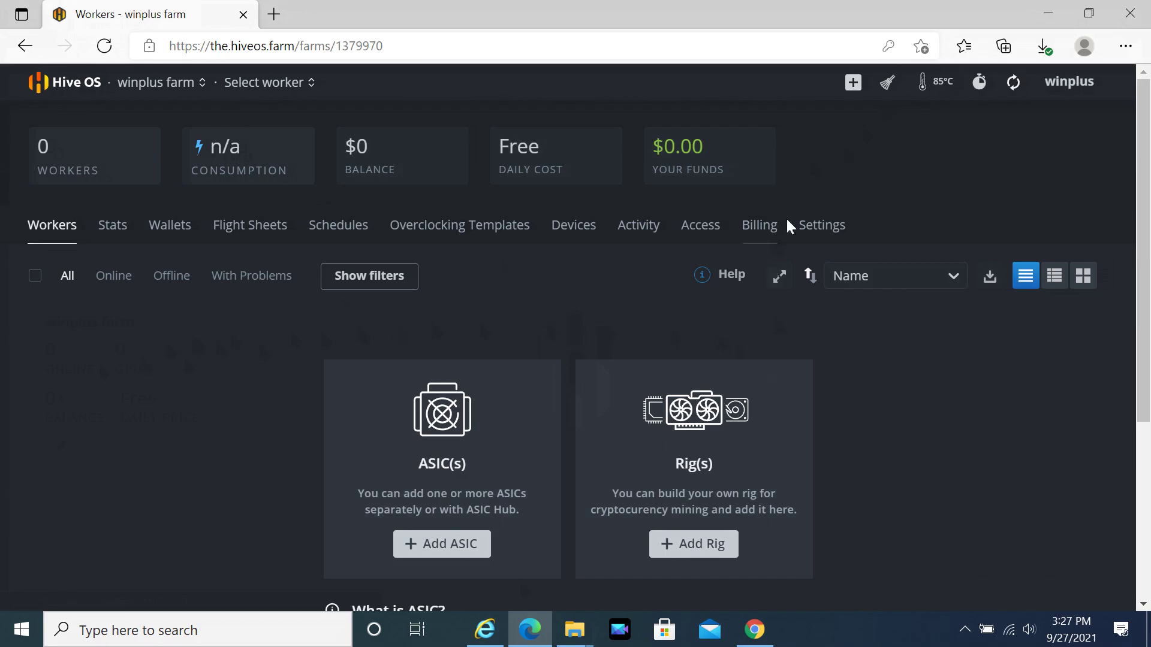
pyautogui.click(853, 84)
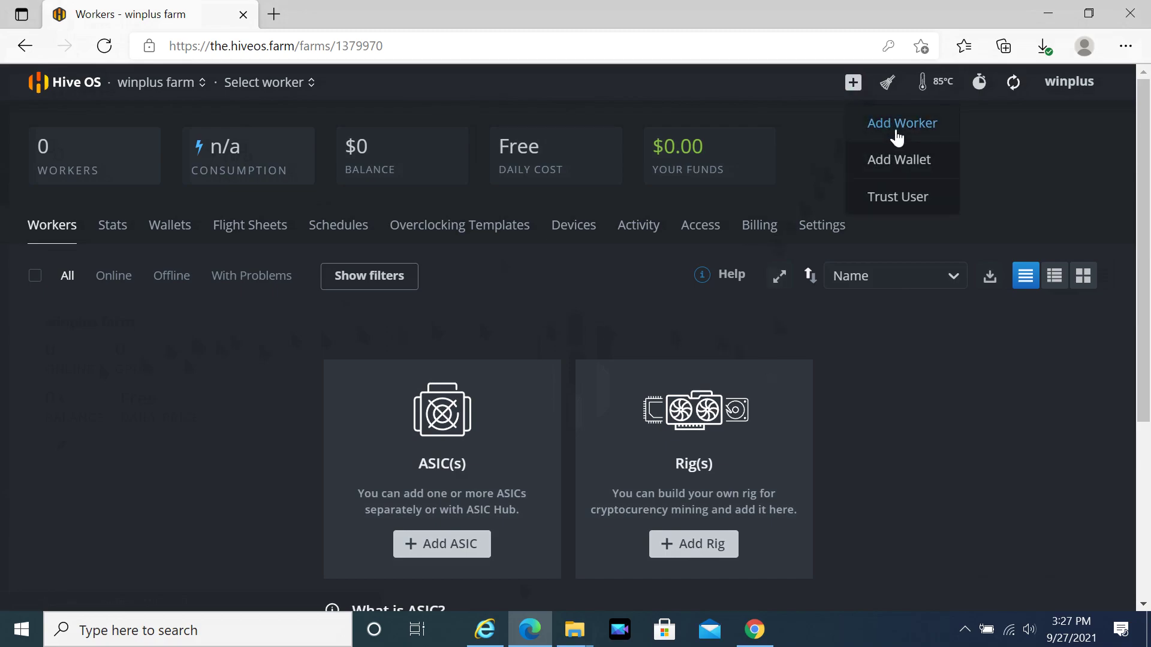
pyautogui.click(952, 131)
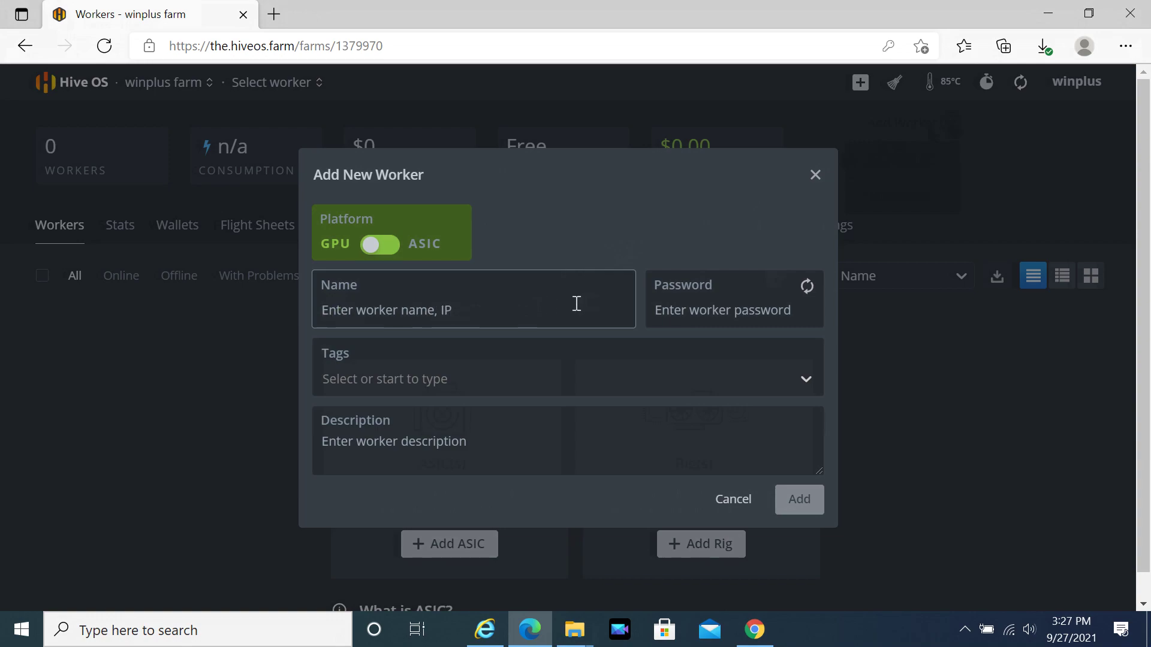
# - Create the GPU worker 'My First Rig' with the tag 'Nvidia 3060'
pyautogui.write('My First Rig')
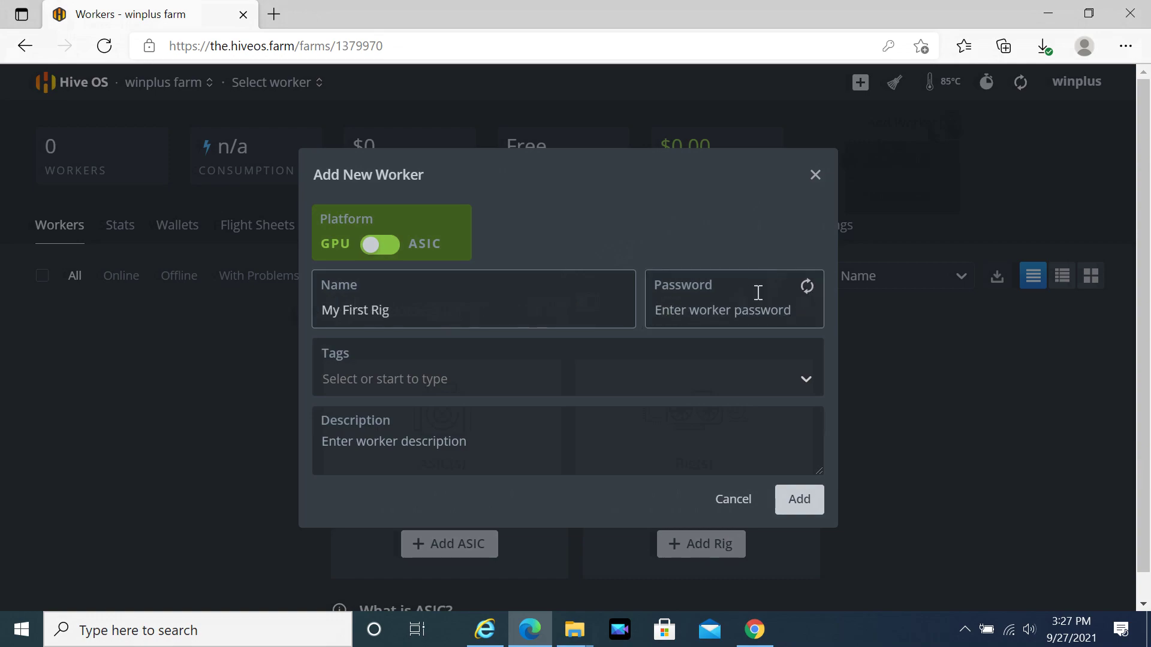
pyautogui.click(342, 377)
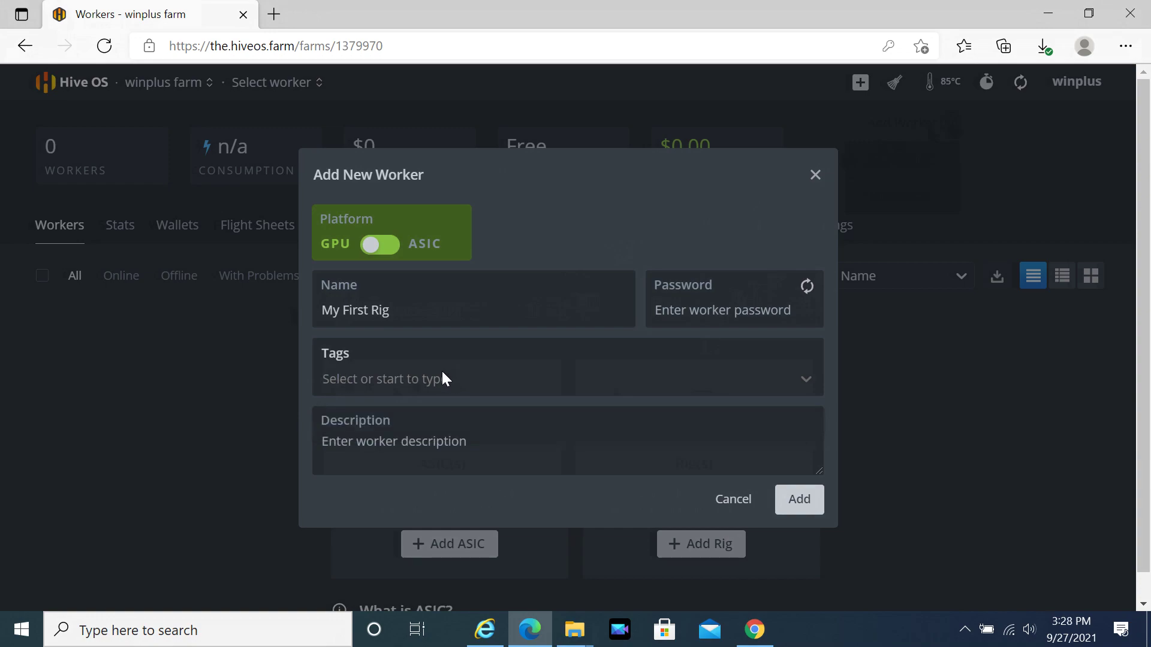
pyautogui.write('Nvid')
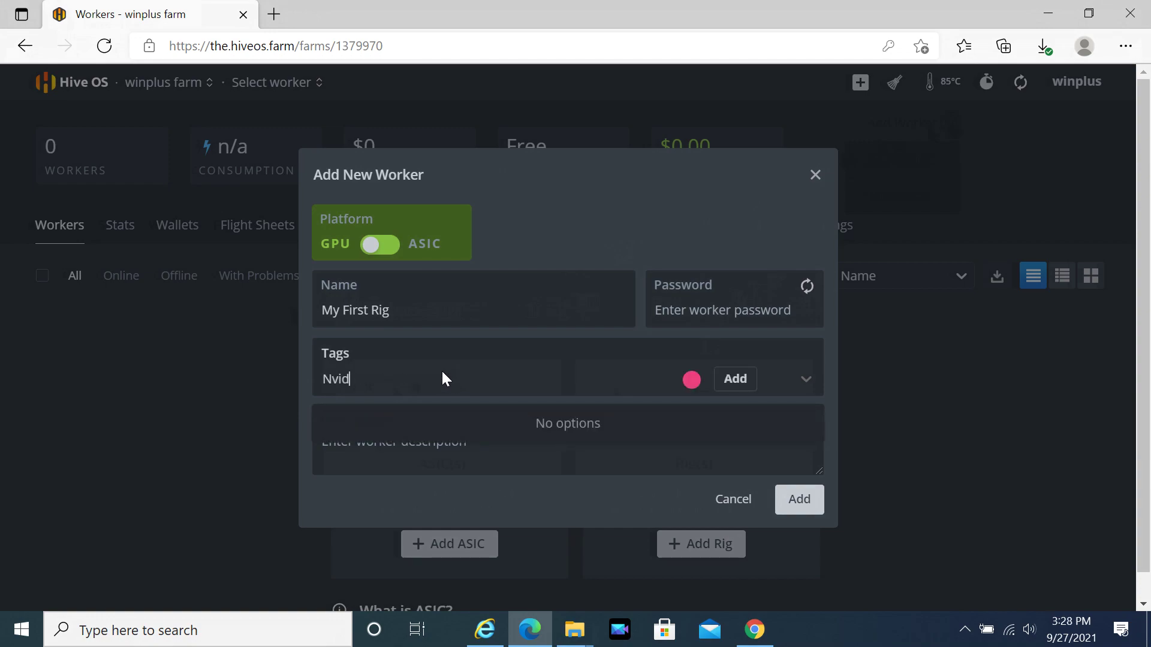
pyautogui.write('ia 3060')
pyautogui.scroll(-1, 779, 437)
pyautogui.scroll(1, 428, 418)
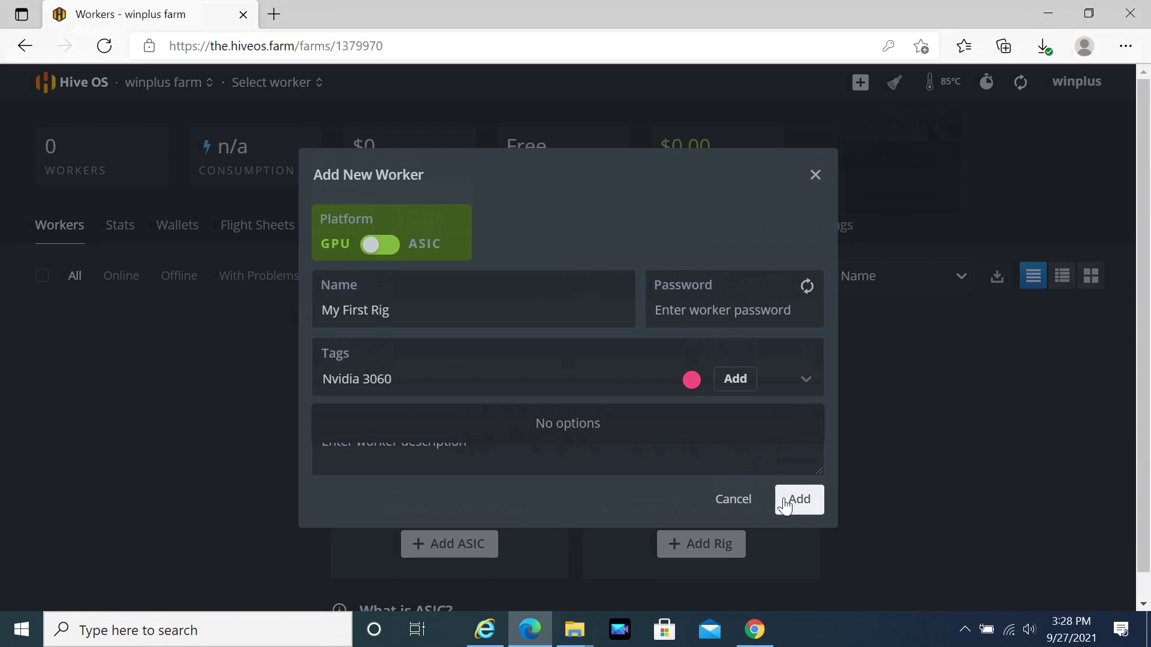
pyautogui.click(387, 457)
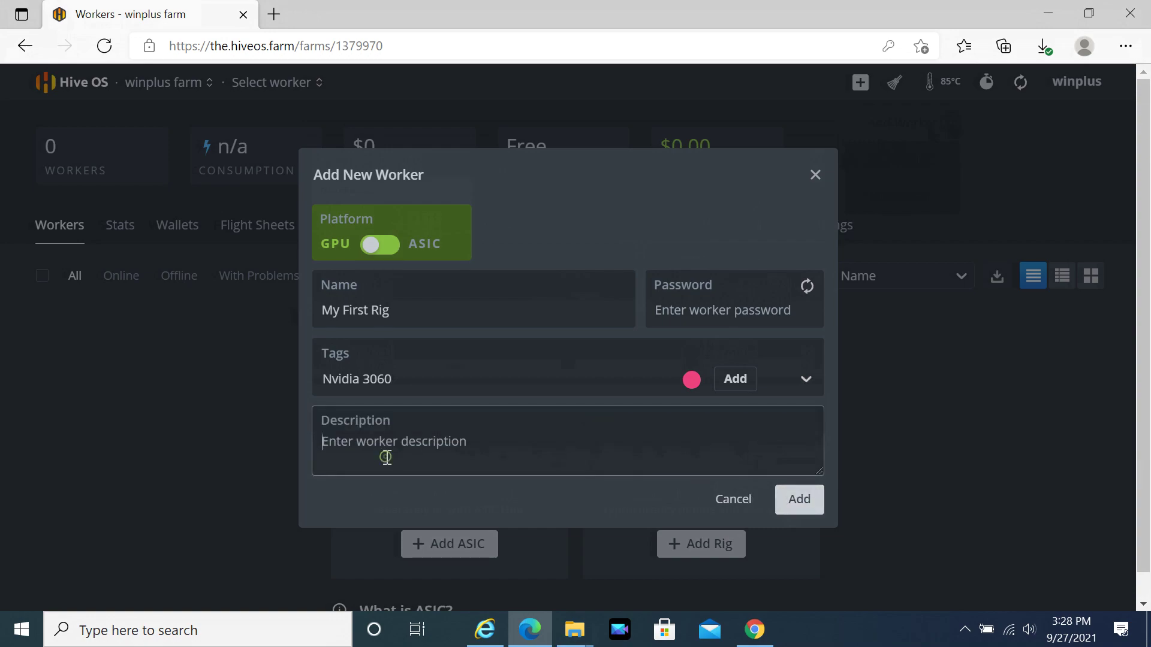
pyautogui.click(797, 503)
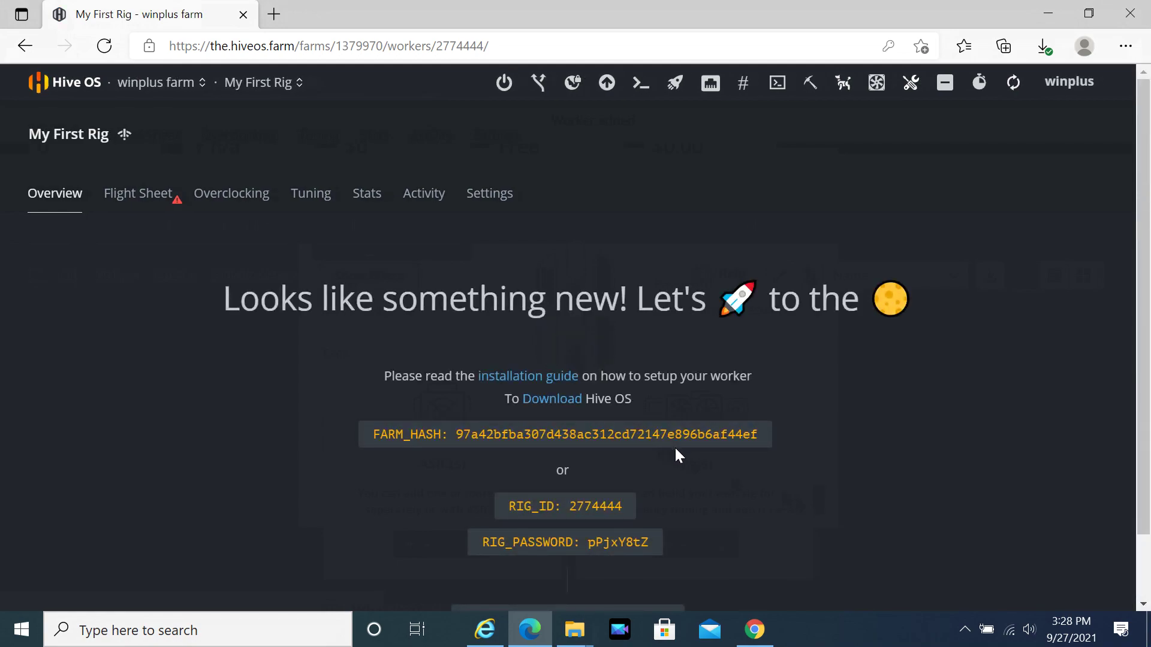
# - Download My First Rig's rig.conf file and reveal it in the Downloads folder
pyautogui.scroll(-1, 696, 458)
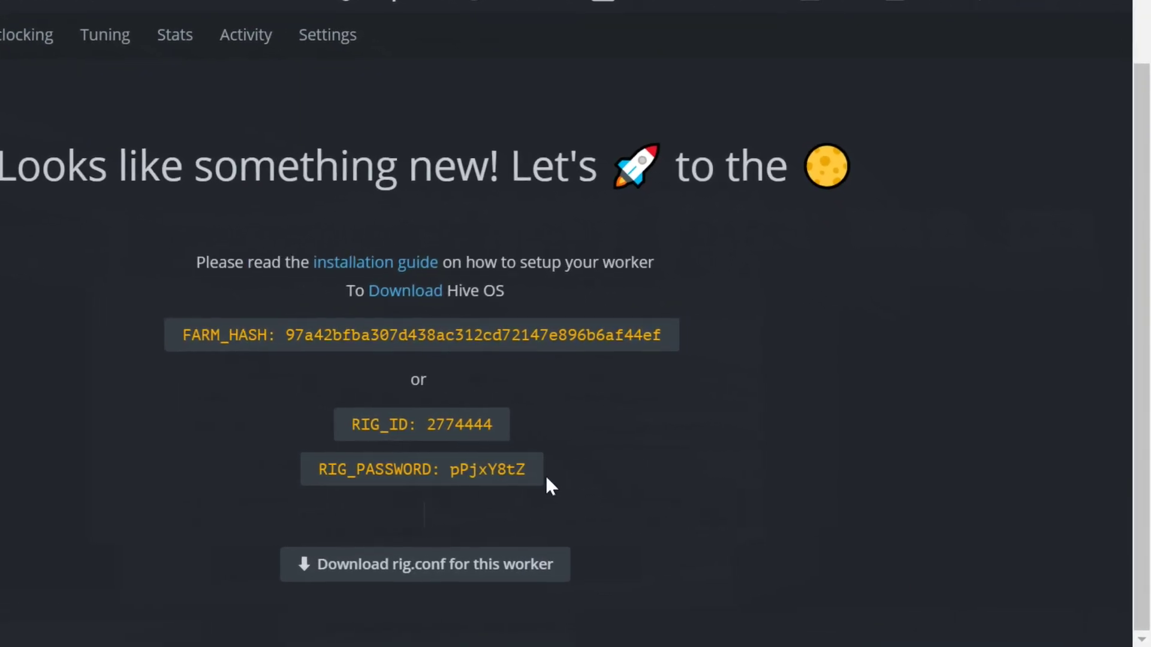
pyautogui.click(416, 573)
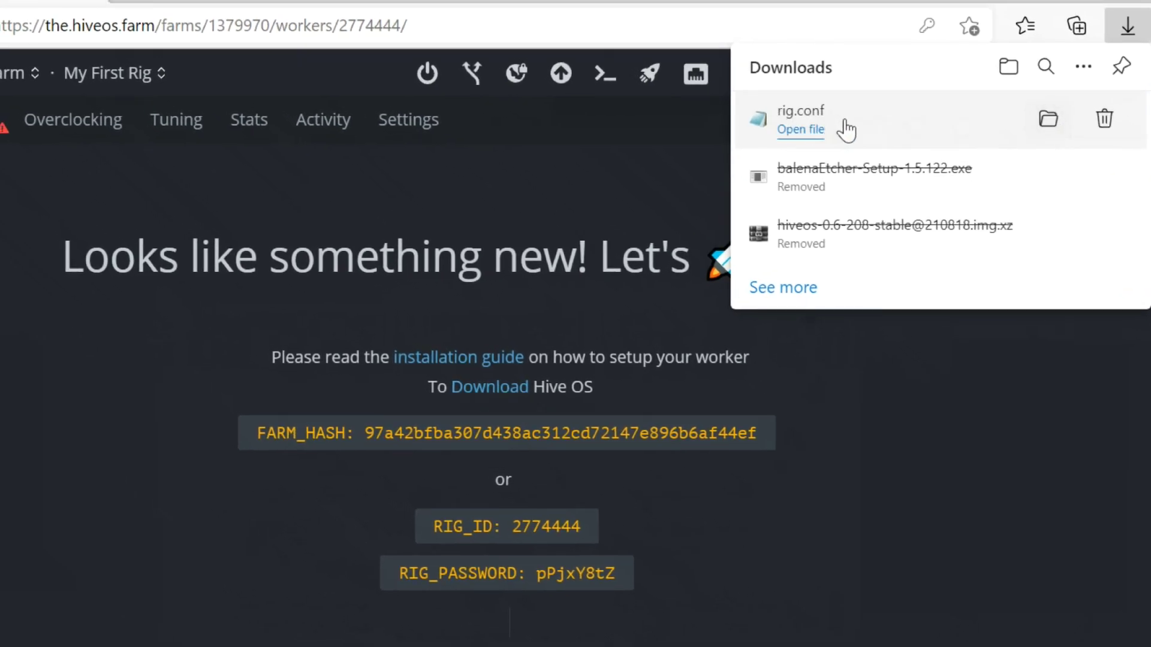
pyautogui.click(1049, 123)
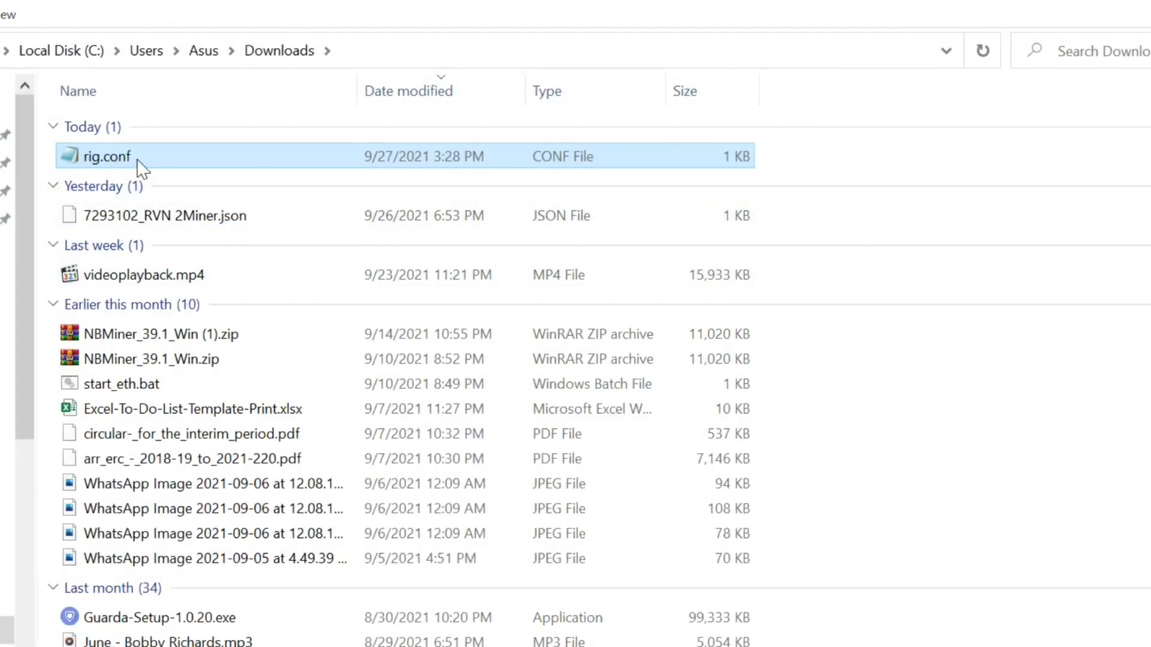
# - Copy rig.conf from Downloads and paste it onto the HIVE (F:) drive
pyautogui.rightClick(106, 154)
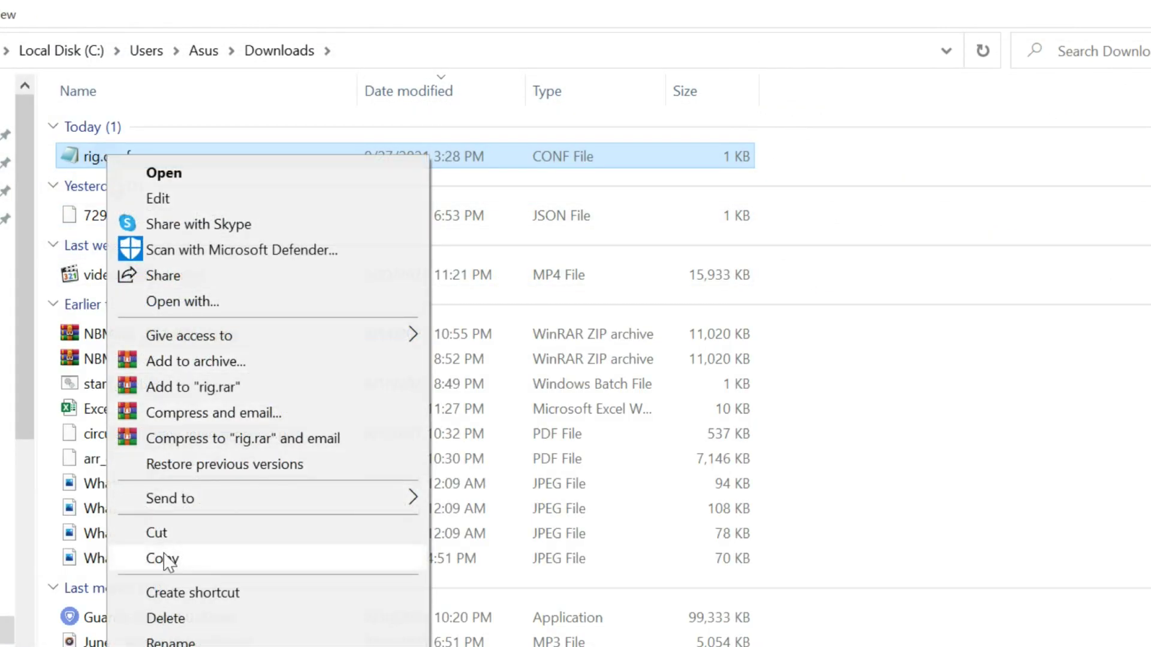
pyautogui.click(162, 557)
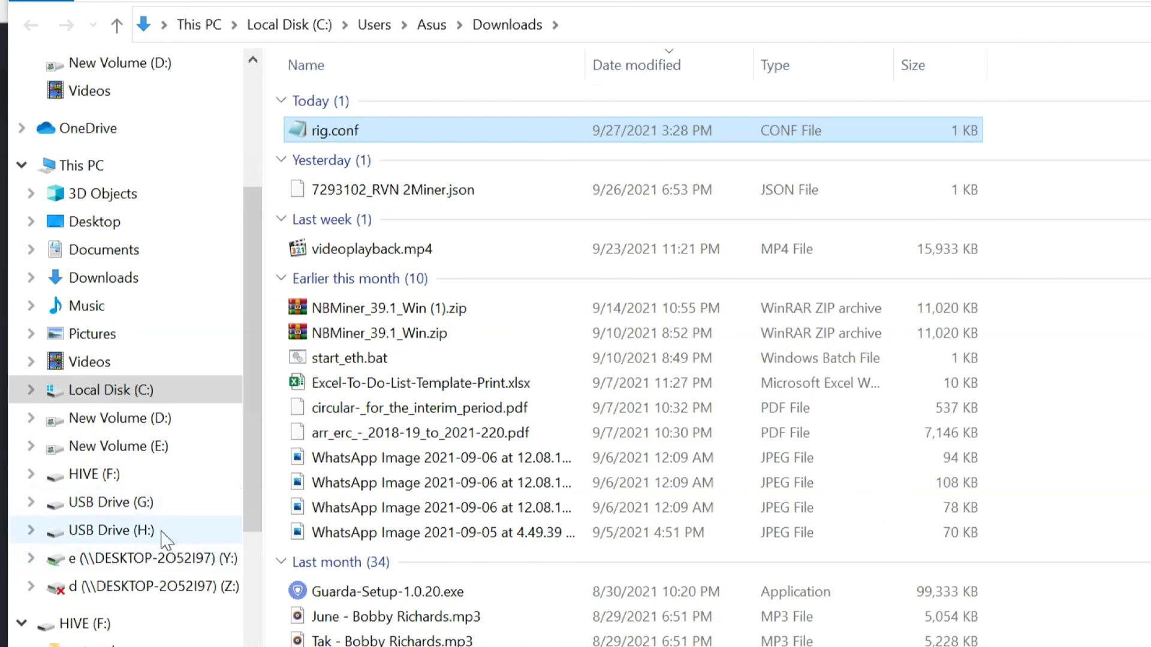
pyautogui.click(96, 477)
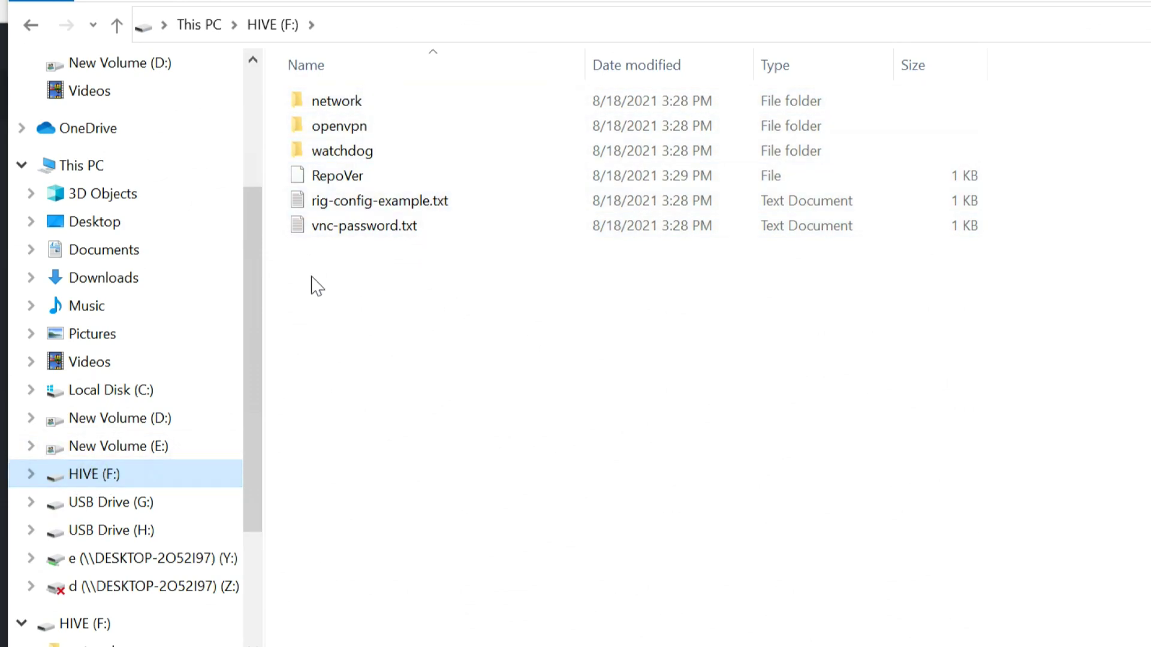
pyautogui.rightClick(336, 268)
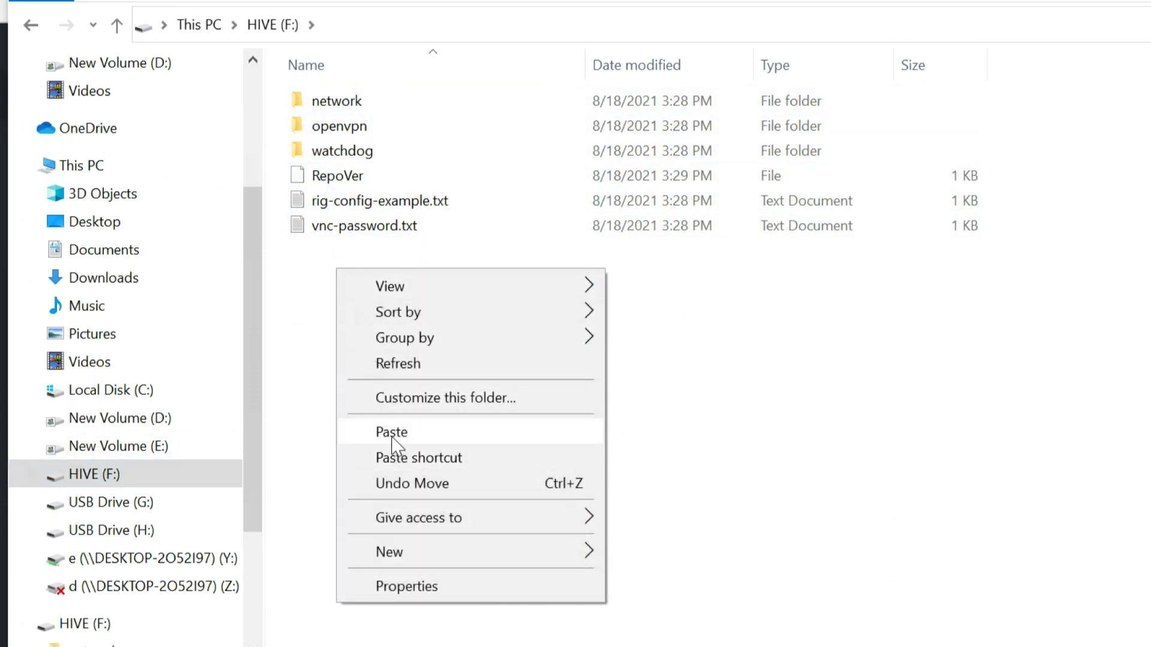
pyautogui.click(392, 433)
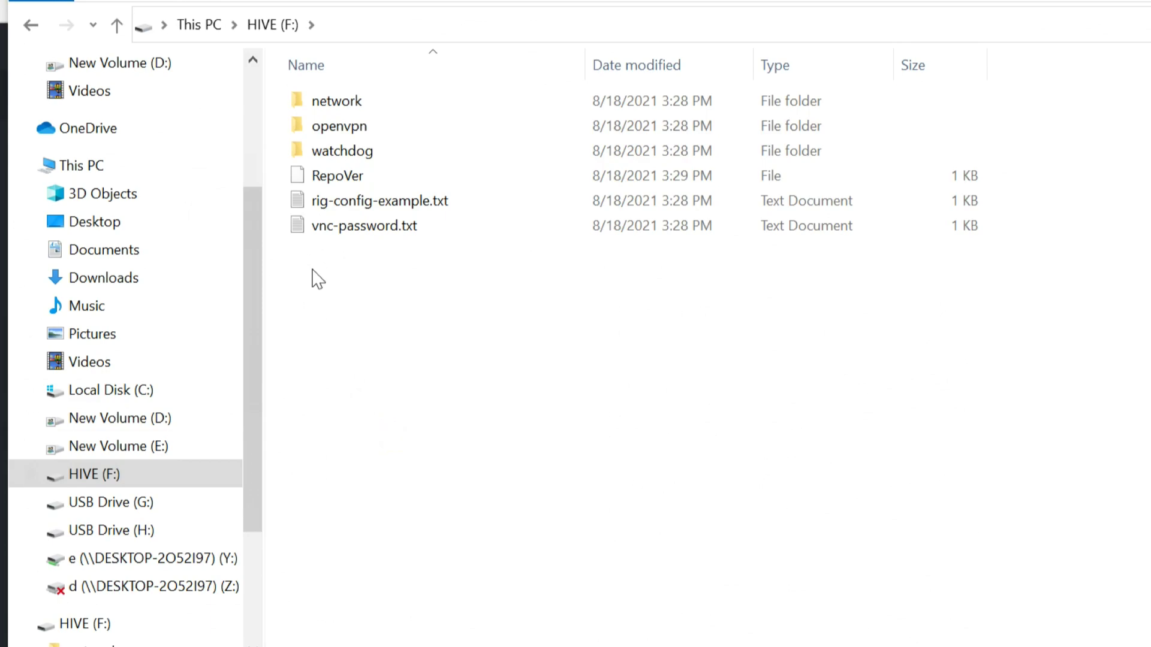